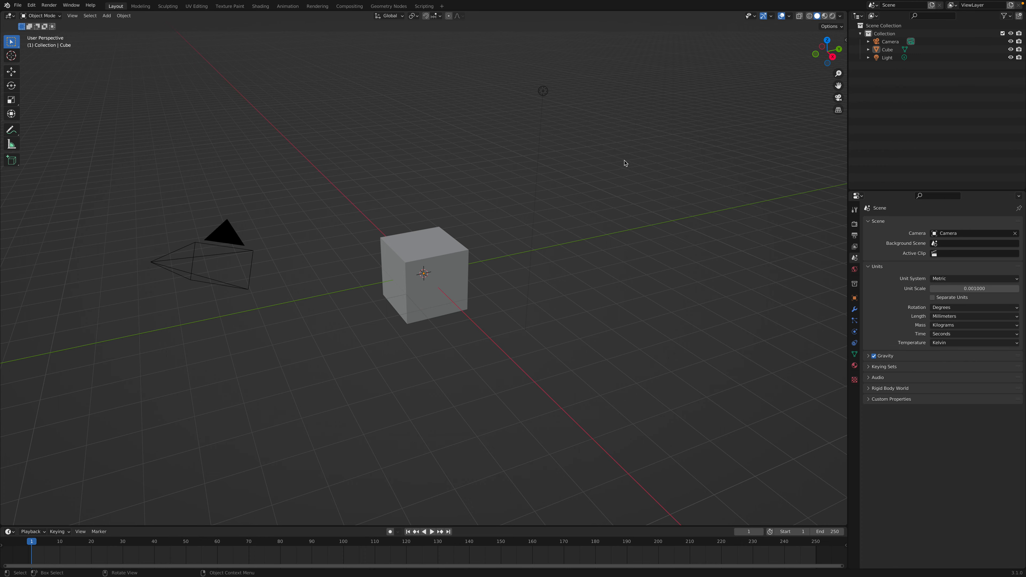
Step: Examine the default scene's camera, cube and light by selecting them together and individually
{"action": "mouse_move", "coordinate": [574, 233]}
{"action": "middle_mouse_down"}
{"action": "mouse_move", "coordinate": [548, 235]}
{"action": "mouse_move", "coordinate": [556, 213]}
{"action": "mouse_move", "coordinate": [612, 225]}
{"action": "mouse_move", "coordinate": [586, 252]}
{"action": "mouse_move", "coordinate": [561, 231]}
{"action": "middle_mouse_up"}
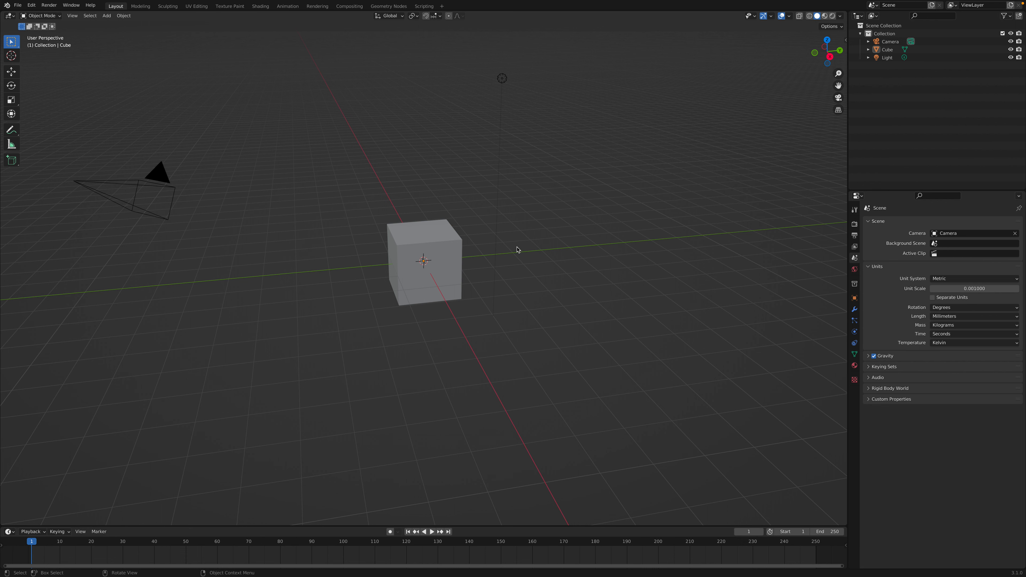
{"action": "scroll", "coordinate": [517, 248], "scroll_direction": "down", "scroll_amount": 2}
{"action": "middle_click_drag", "start_coordinate": [517, 248], "coordinate": [521, 255]}
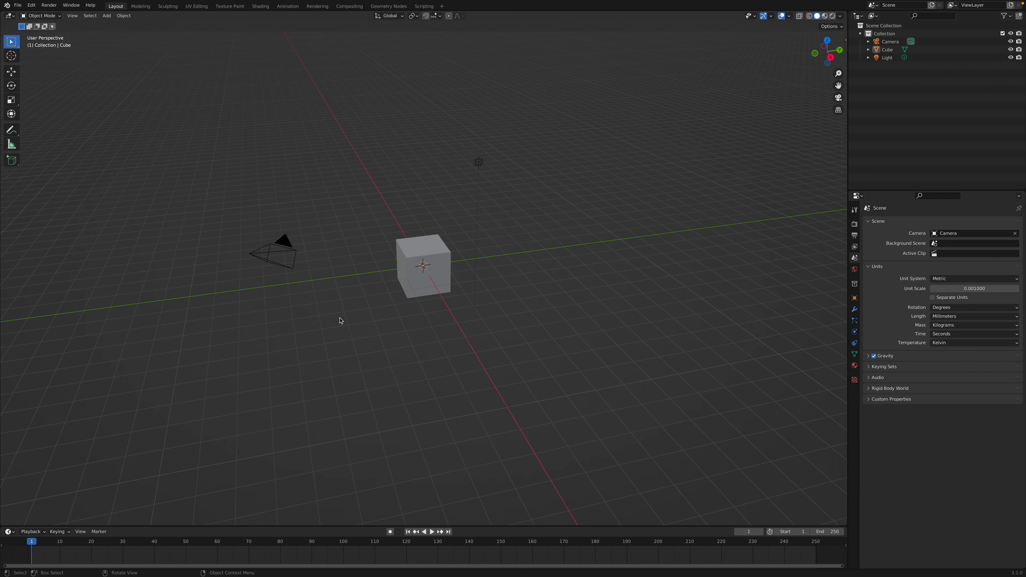
{"action": "left_click_drag", "start_coordinate": [183, 80], "coordinate": [543, 332]}
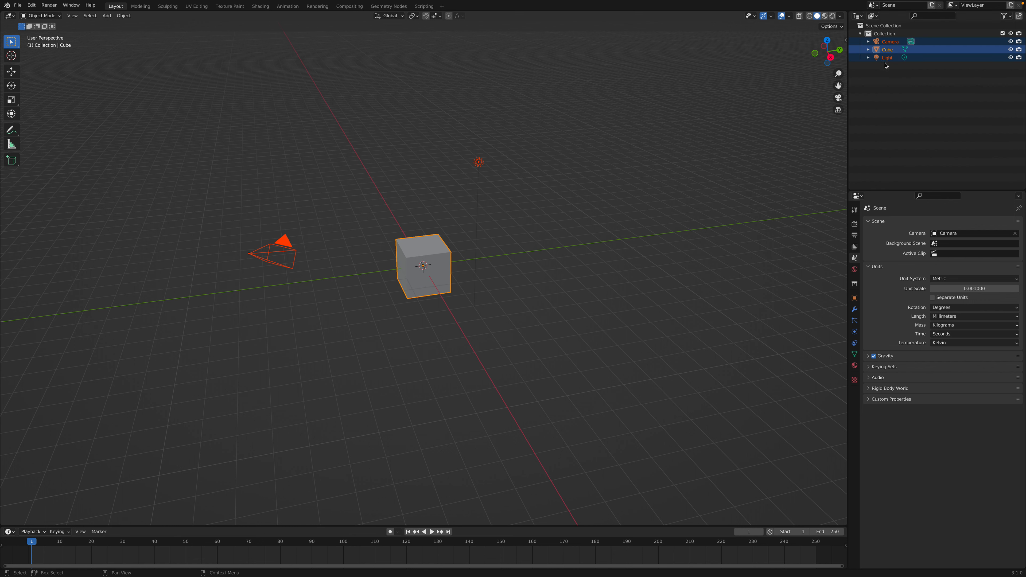
{"action": "left_click", "coordinate": [892, 76]}
{"action": "left_click", "coordinate": [891, 41]}
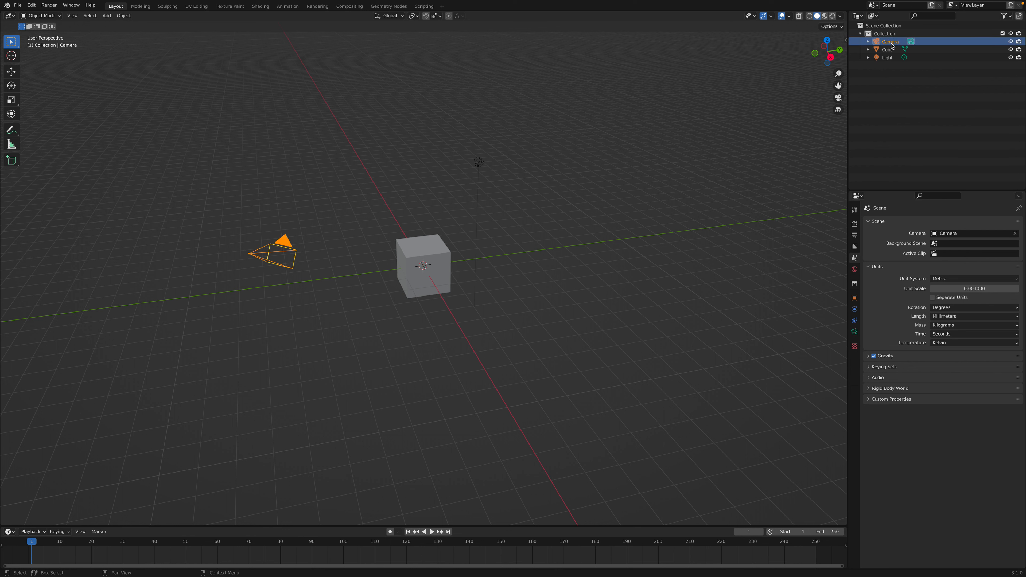
{"action": "left_click", "coordinate": [892, 51]}
{"action": "left_click", "coordinate": [891, 57]}
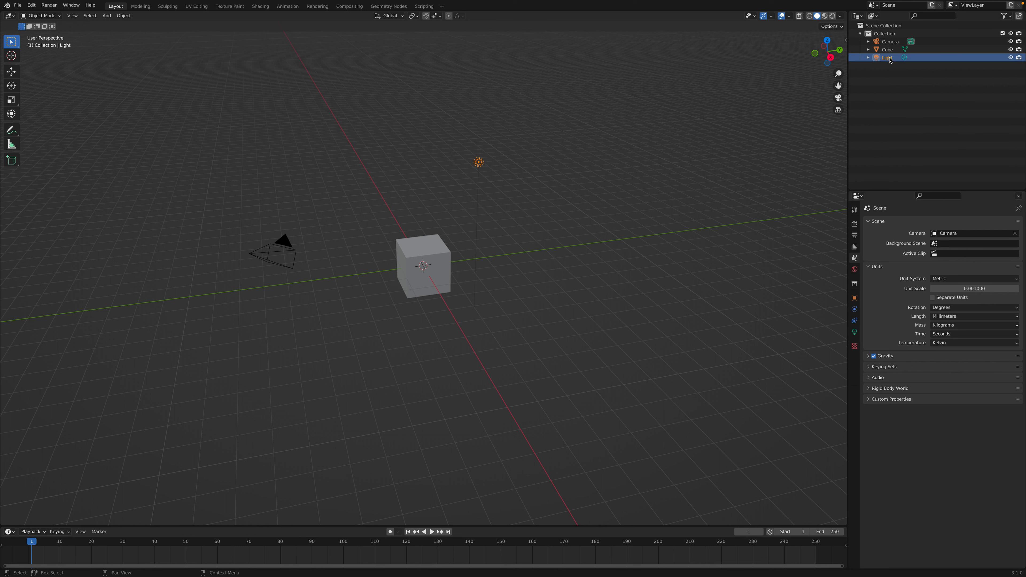
{"action": "left_click", "coordinate": [638, 319]}
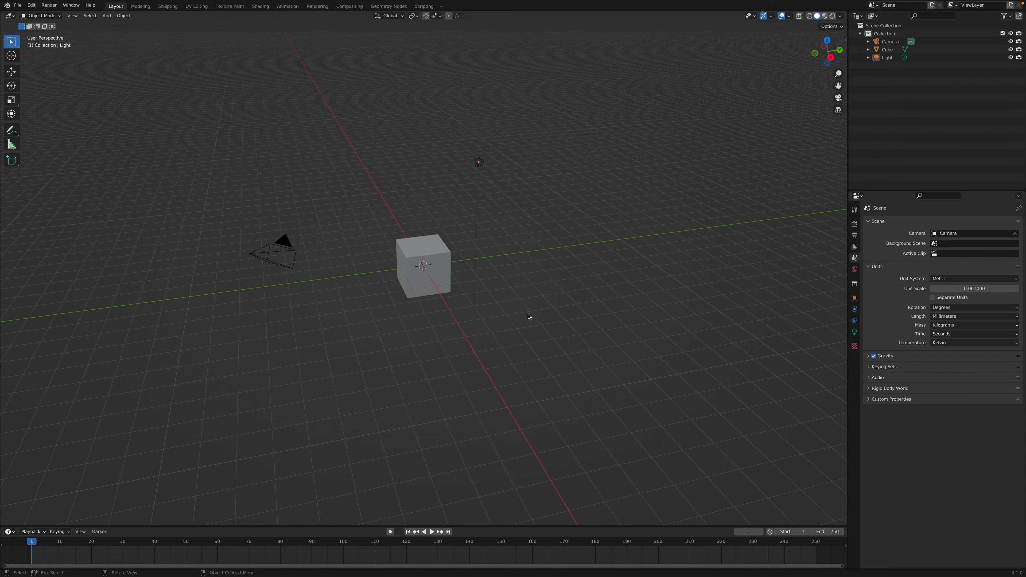
Step: Move the cube about 0.35 mm in the negative Y direction
{"action": "left_click", "coordinate": [439, 273]}
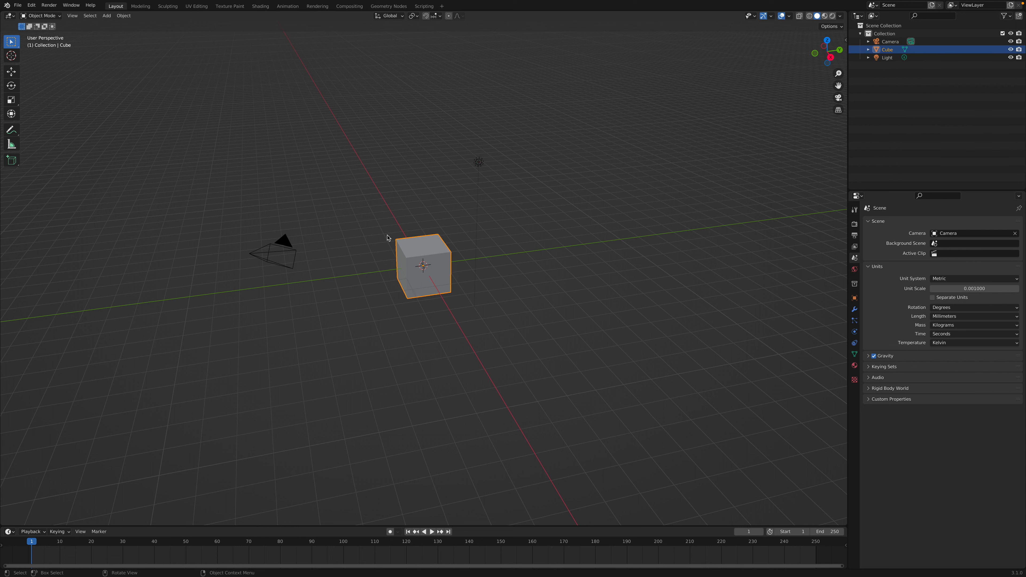
{"action": "left_click", "coordinate": [12, 72]}
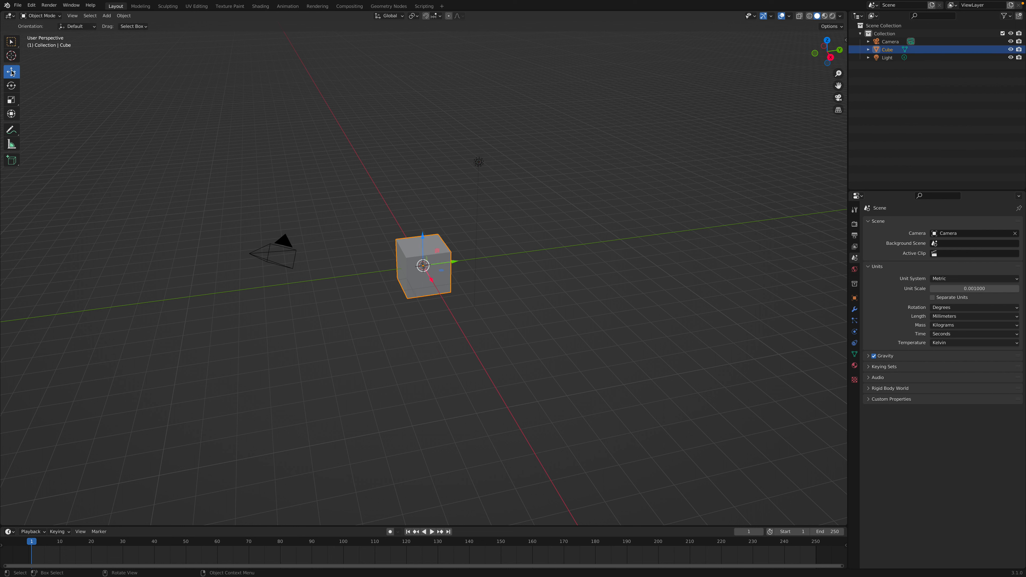
{"action": "mouse_move", "coordinate": [455, 262]}
{"action": "left_mouse_down"}
{"action": "mouse_move", "coordinate": [525, 259]}
{"action": "mouse_move", "coordinate": [437, 262]}
{"action": "left_mouse_up"}
{"action": "left_click", "coordinate": [12, 86]}
{"action": "left_click", "coordinate": [10, 104]}
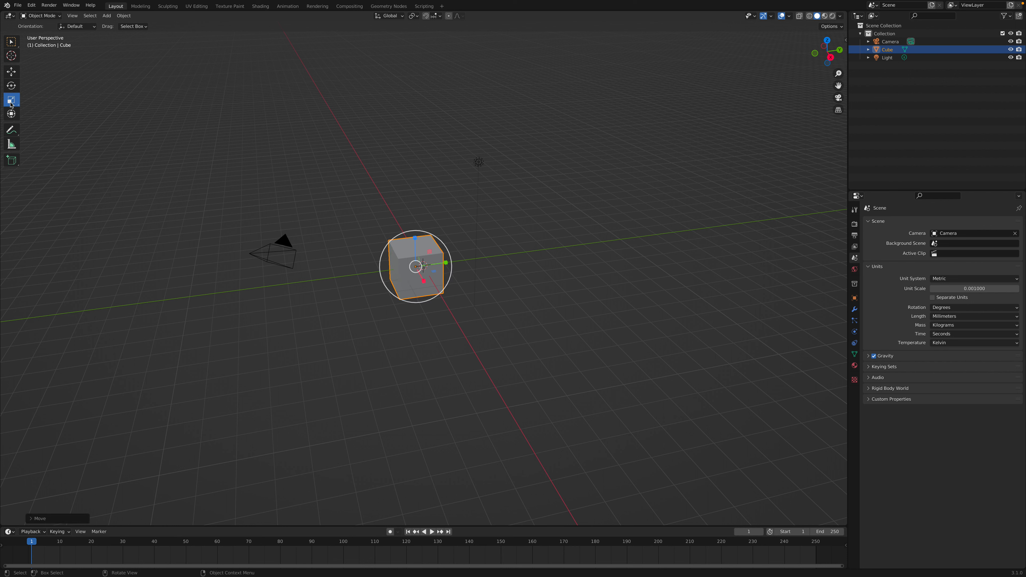
Step: Delete the camera and the light from the scene, keeping only the cube
{"action": "left_click", "coordinate": [259, 190]}
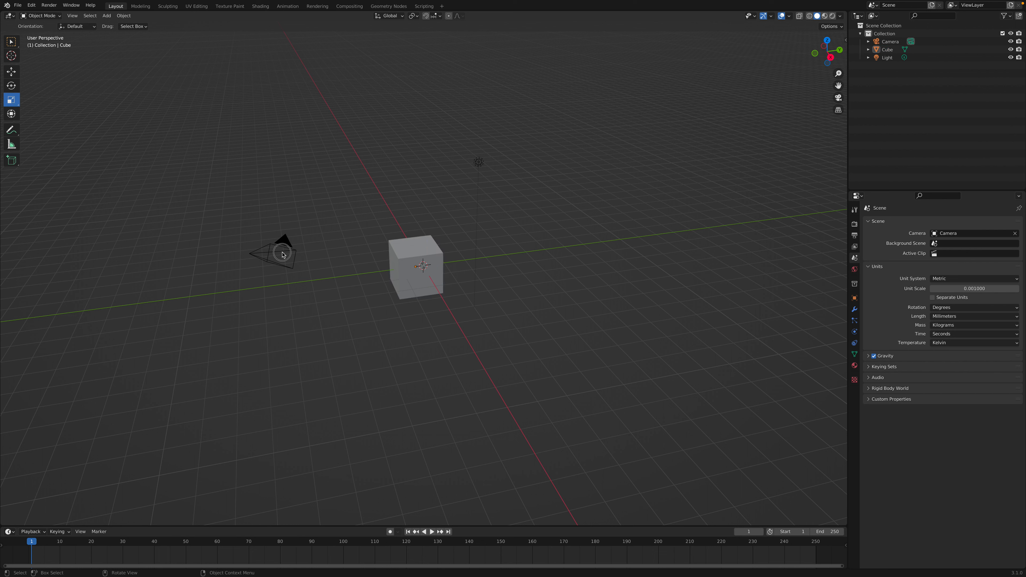
{"action": "left_click", "coordinate": [282, 251]}
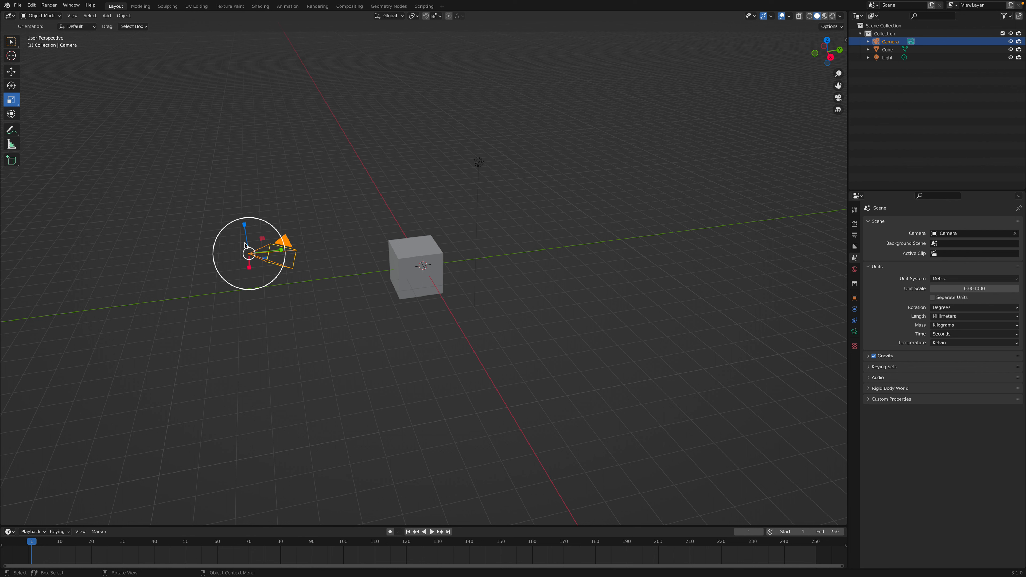
{"action": "left_click", "coordinate": [12, 45]}
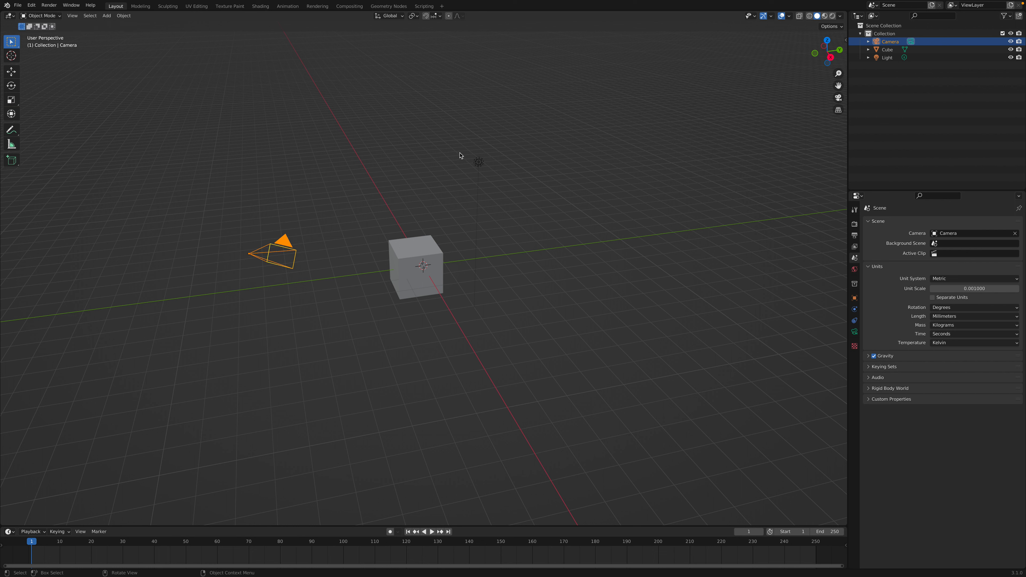
{"action": "right_click", "coordinate": [272, 216]}
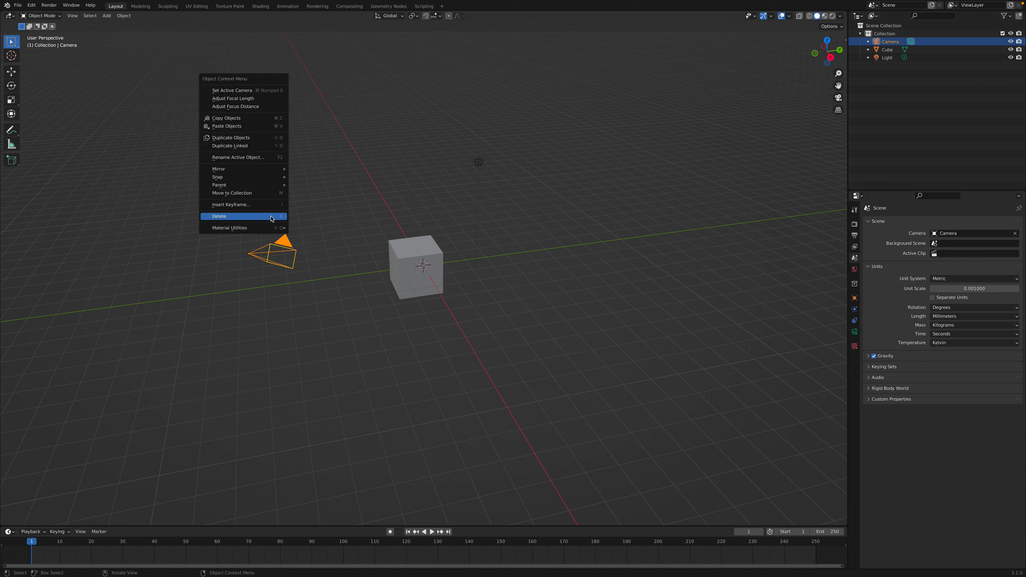
{"action": "left_click", "coordinate": [216, 216]}
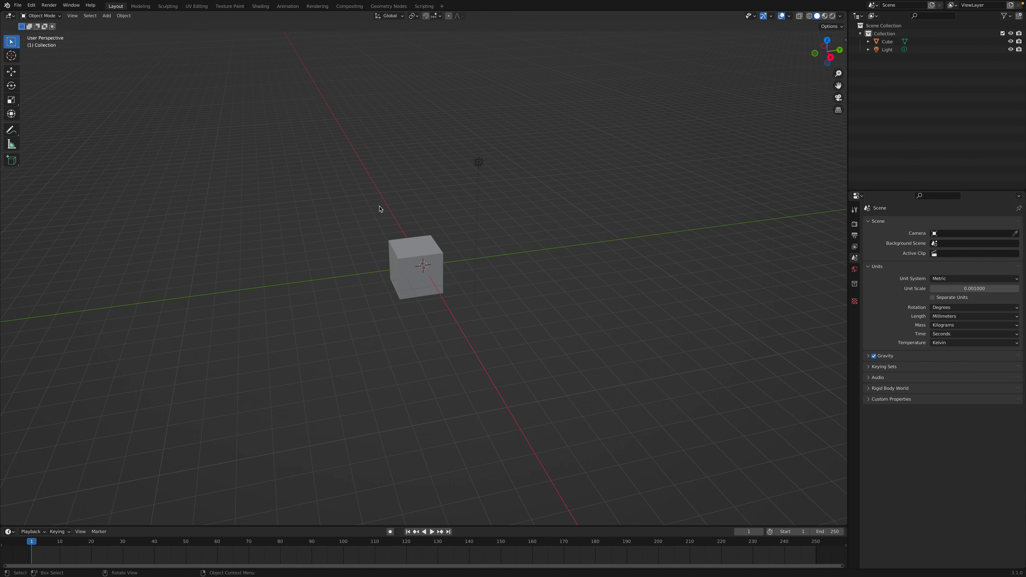
{"action": "left_click", "coordinate": [477, 168]}
{"action": "right_click", "coordinate": [443, 157]}
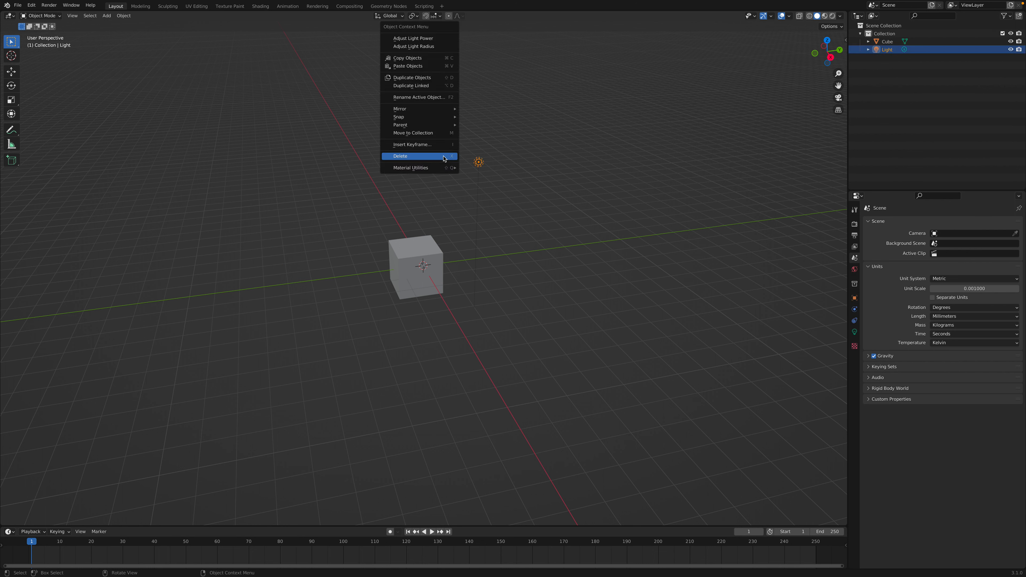
{"action": "left_click", "coordinate": [420, 157]}
Step: Select the cube, display its transform properties and review the scene's length unit options
{"action": "left_click", "coordinate": [412, 257]}
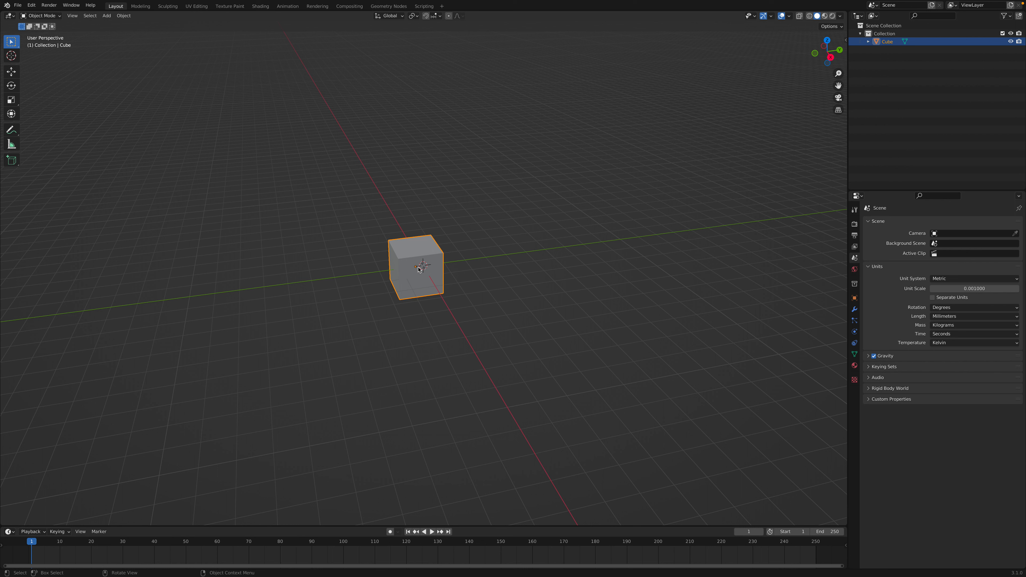
{"action": "key", "text": "n"}
{"action": "key", "text": "n"}
{"action": "key", "text": "n"}
{"action": "key", "text": "n"}
{"action": "key", "text": "n"}
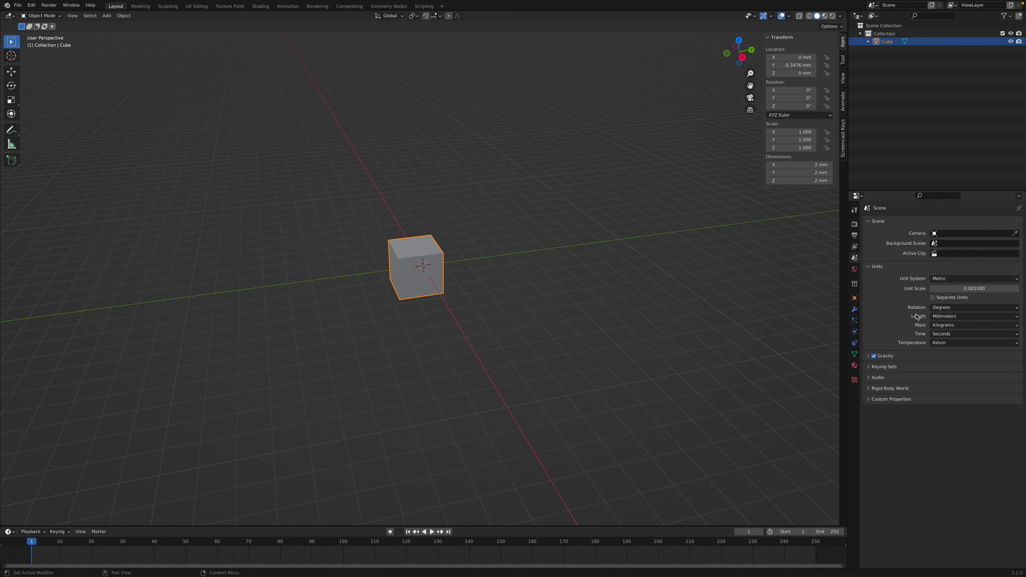
{"action": "left_click", "coordinate": [946, 317]}
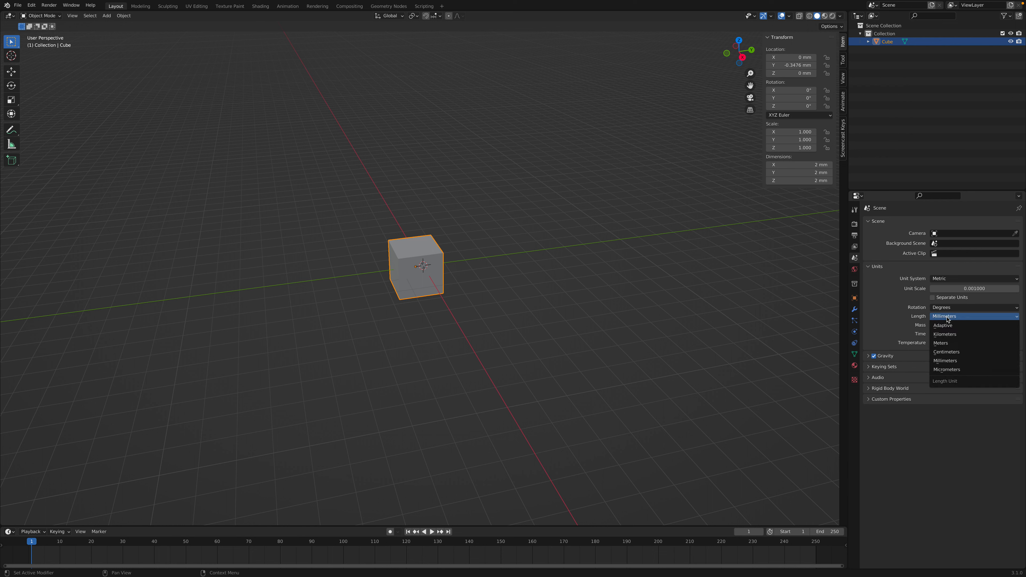
{"action": "left_click", "coordinate": [914, 317]}
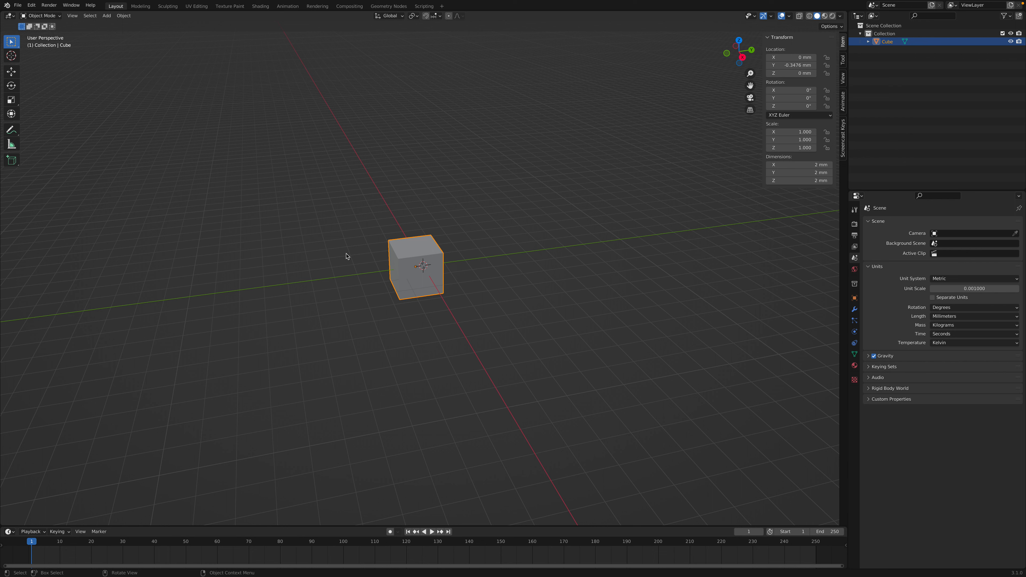
Step: Set the cube's Y location to 0 mm
{"action": "left_click", "coordinate": [787, 16]}
{"action": "left_click", "coordinate": [782, 65]}
{"action": "type", "text": "0"}
{"action": "key", "text": "Return"}
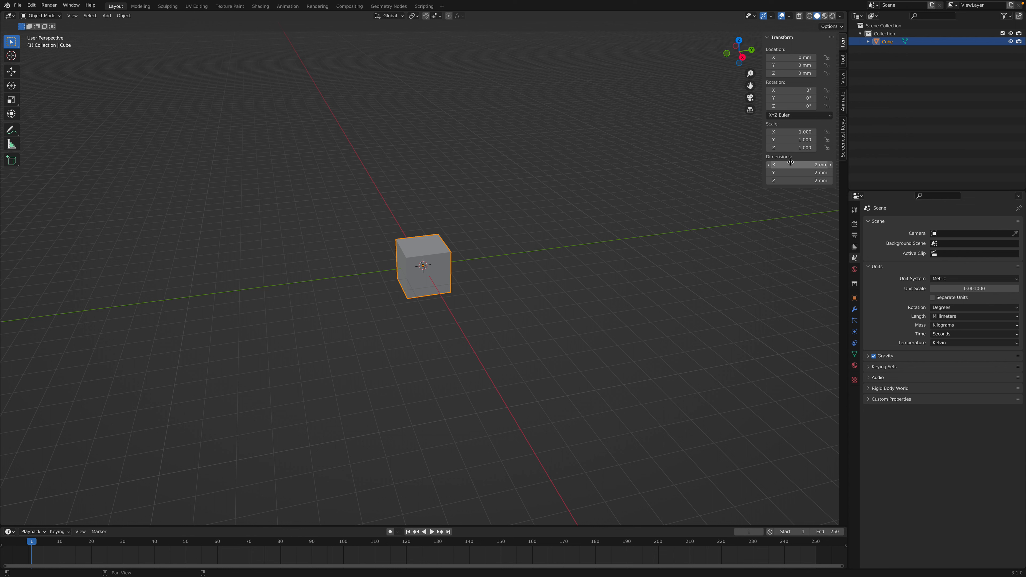
Step: Set the cube's dimensions to 12 mm in X, 100 mm in Y and 3 mm in Z
{"action": "left_click", "coordinate": [792, 173]}
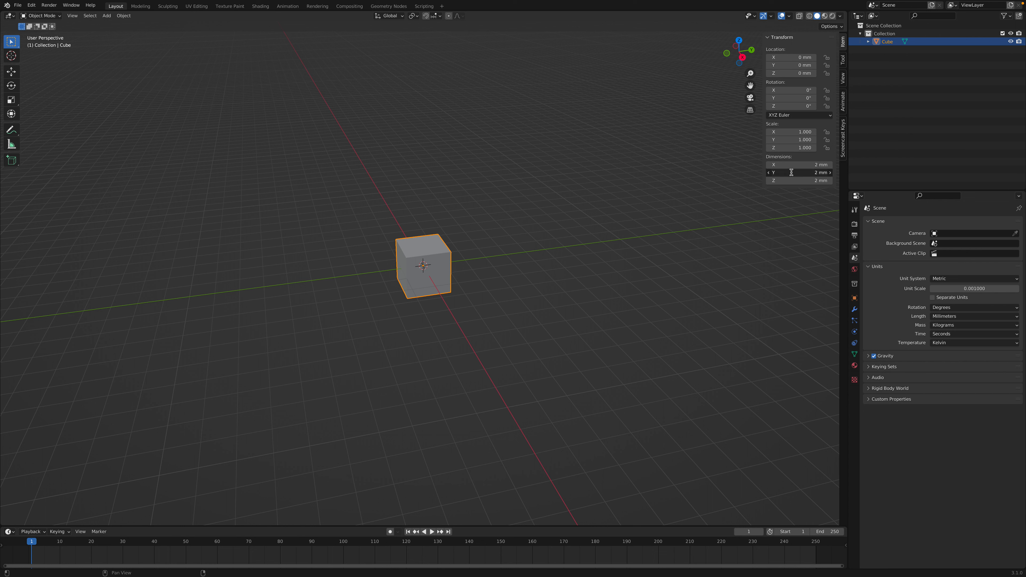
{"action": "type", "text": "100"}
{"action": "key", "text": "Return"}
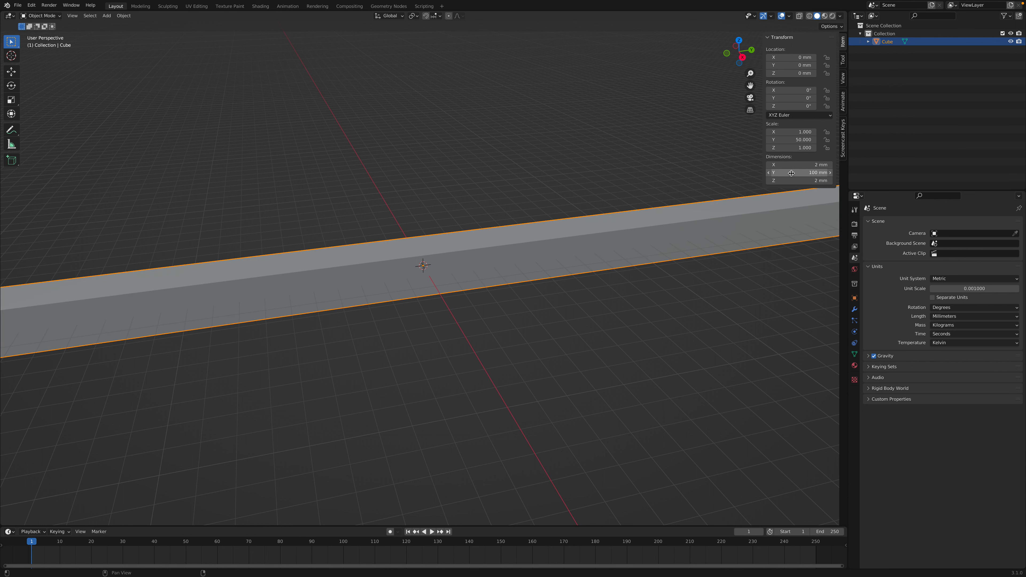
{"action": "left_click", "coordinate": [792, 165]}
{"action": "type", "text": "12"}
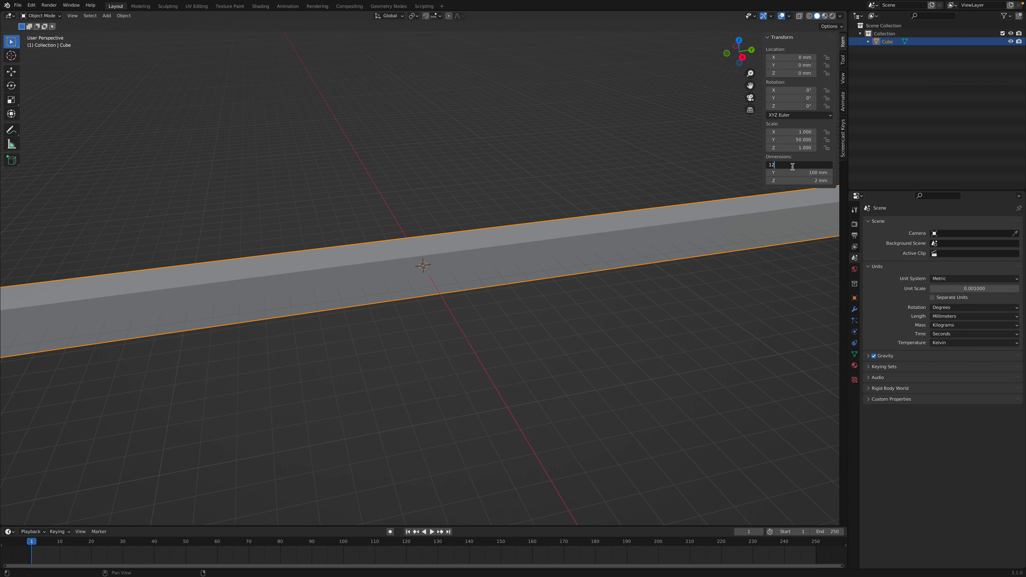
{"action": "key", "text": "Return"}
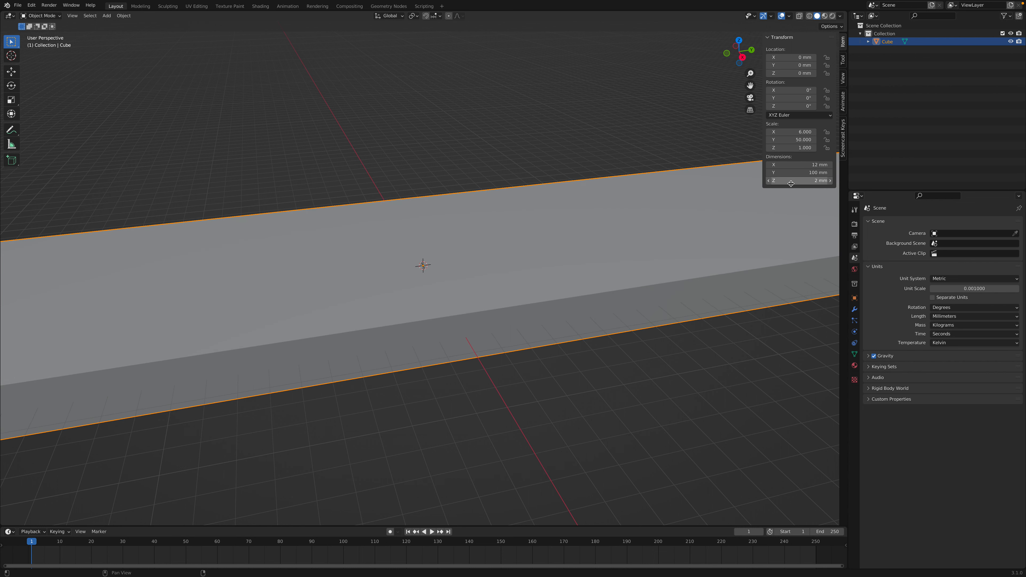
{"action": "left_click", "coordinate": [791, 181]}
{"action": "type", "text": "3"}
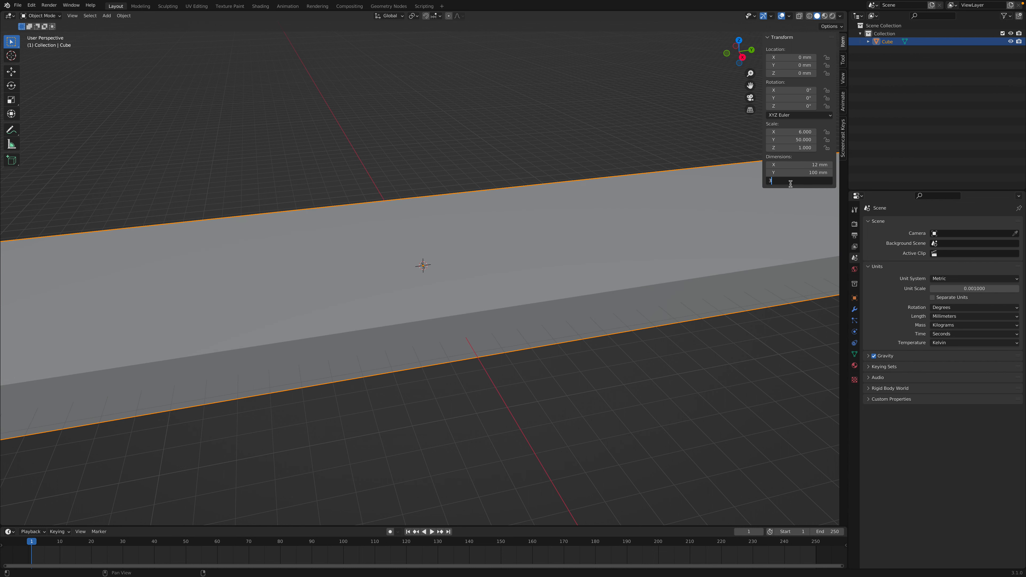
{"action": "key", "text": "Return"}
{"action": "scroll", "coordinate": [609, 344], "scroll_direction": "down", "scroll_amount": 8}
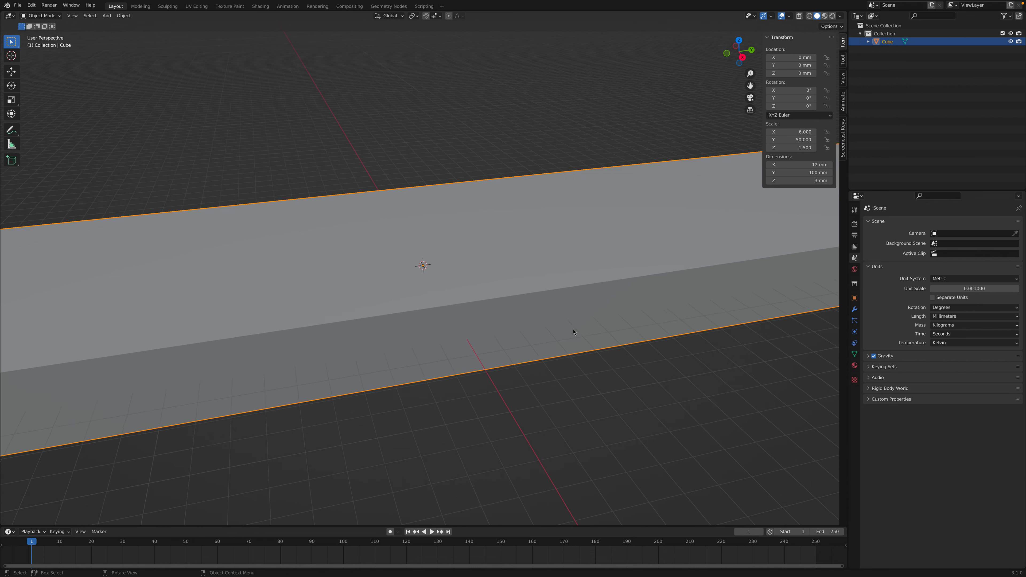
{"action": "middle_click_drag", "start_coordinate": [547, 337], "coordinate": [561, 347]}
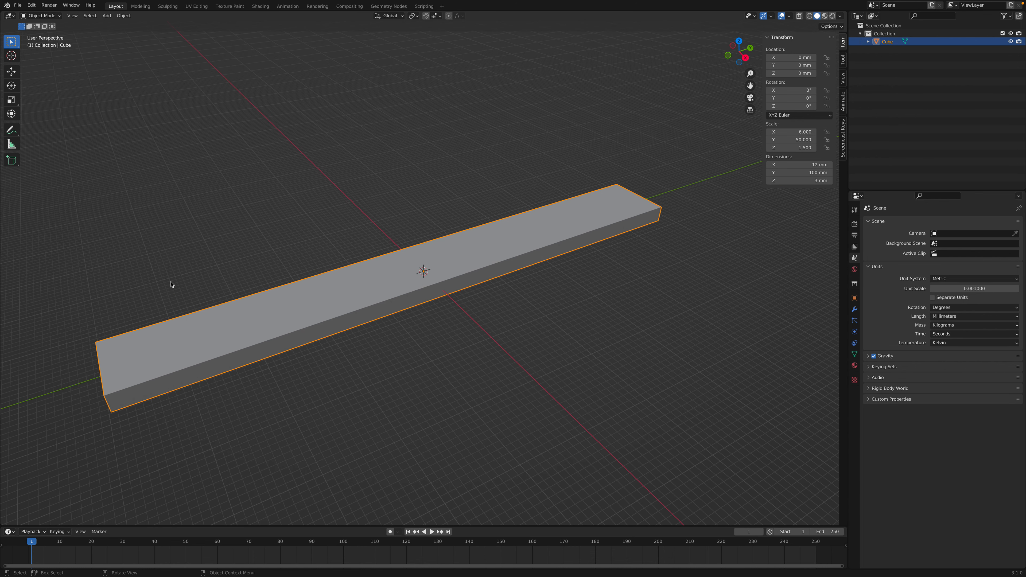
{"action": "middle_click_drag", "start_coordinate": [478, 305], "coordinate": [526, 312]}
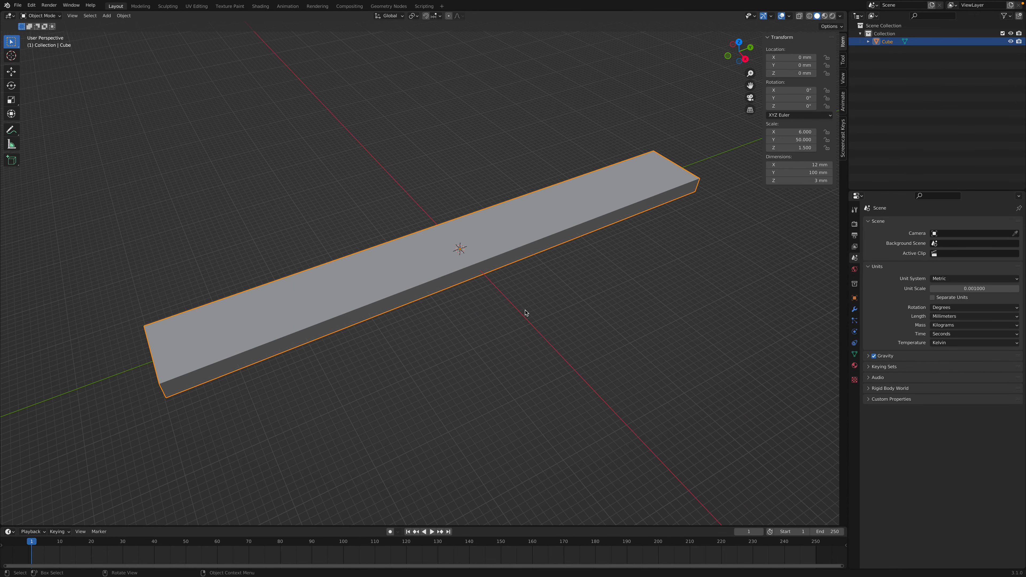
Step: Add a cylinder mesh with 256 vertices at the world origin
{"action": "left_click", "coordinate": [526, 312]}
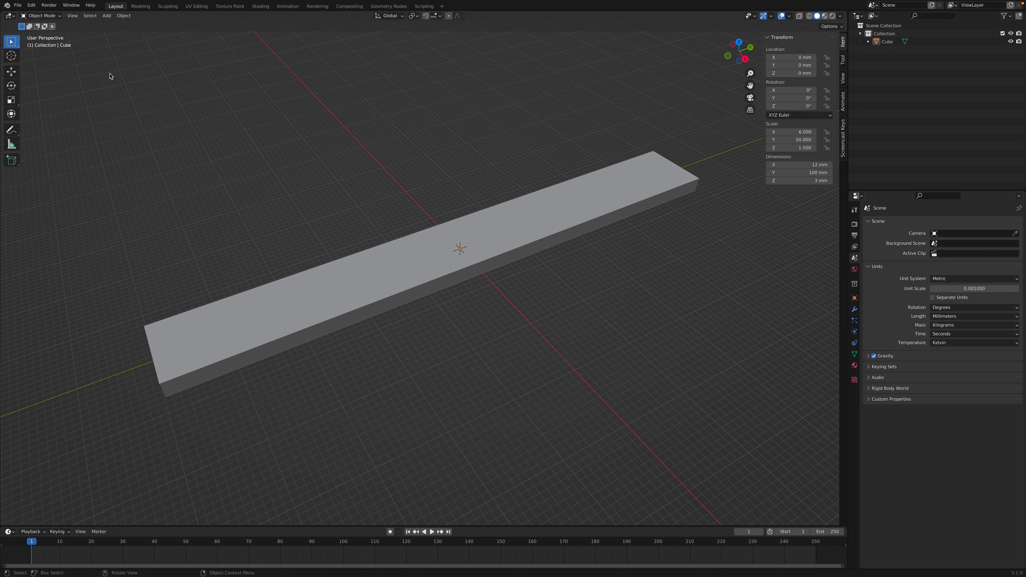
{"action": "left_click", "coordinate": [106, 16]}
{"action": "mouse_move", "coordinate": [112, 26]}
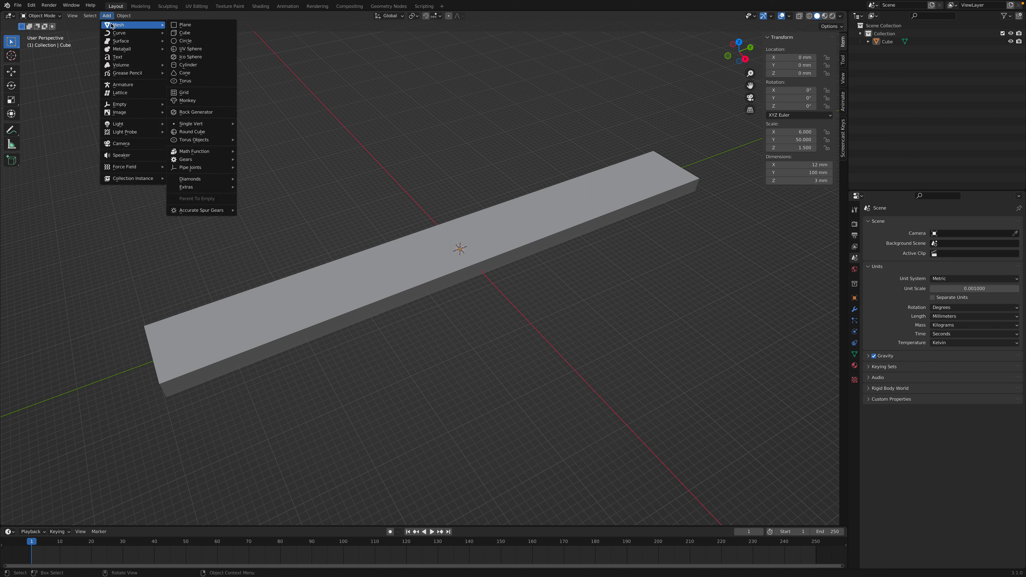
{"action": "left_click", "coordinate": [189, 66]}
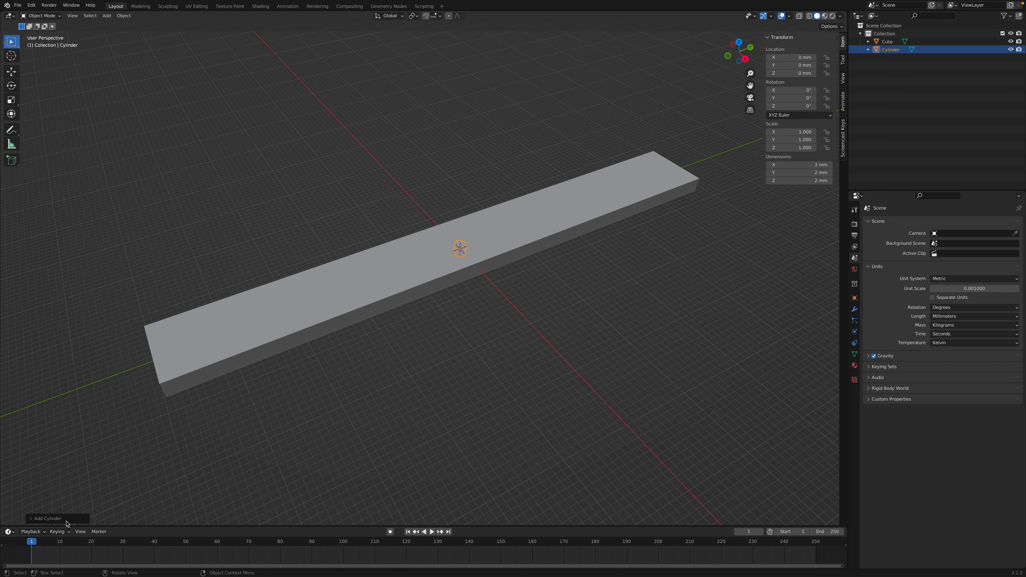
{"action": "left_click", "coordinate": [31, 519]}
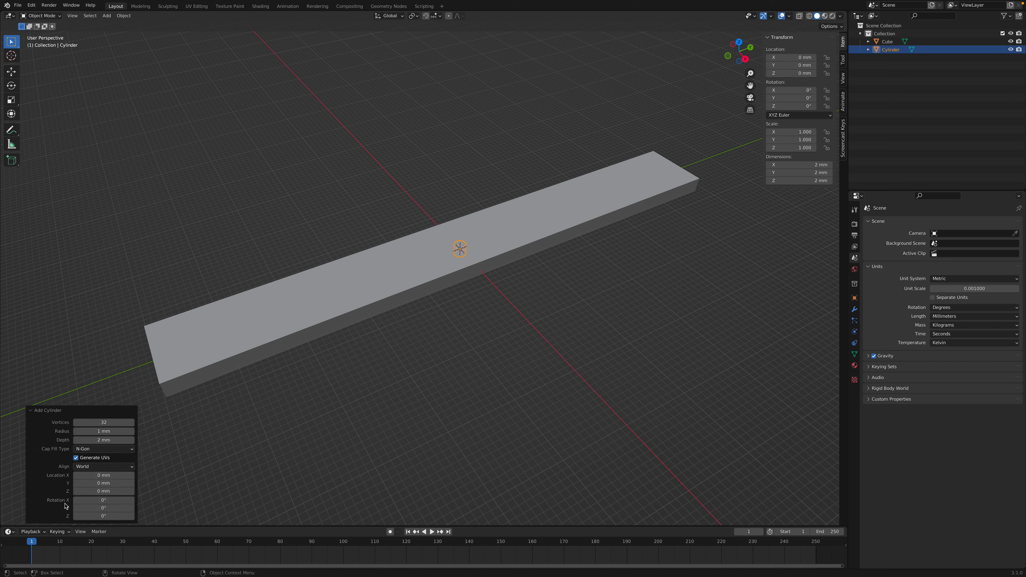
{"action": "left_click", "coordinate": [86, 421]}
{"action": "type", "text": "256"}
{"action": "key", "text": "Return"}
{"action": "left_click", "coordinate": [93, 361]}
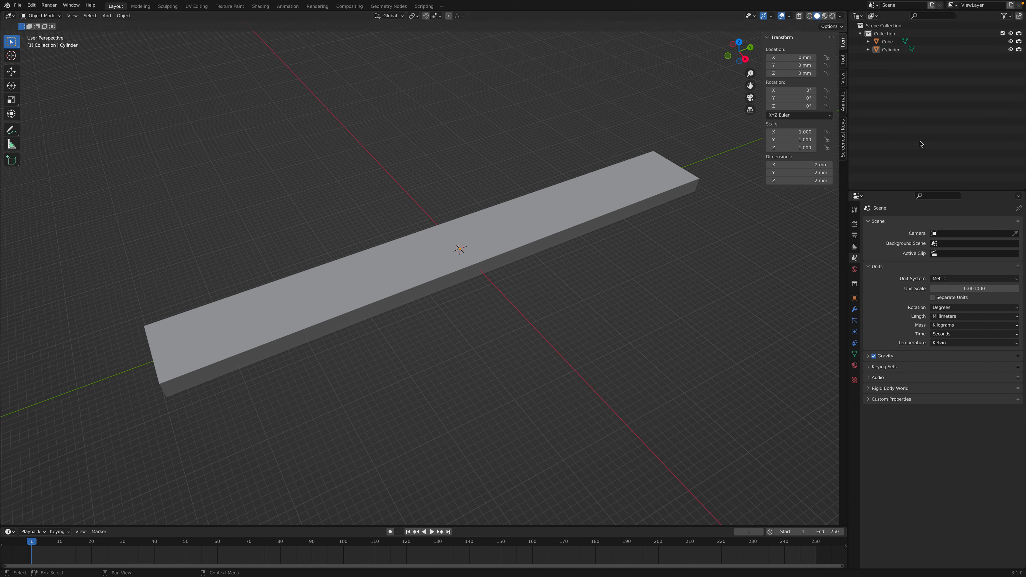
Step: Rename the long flat cube object as Bracket
{"action": "left_click", "coordinate": [887, 43]}
{"action": "double_click", "coordinate": [887, 43]}
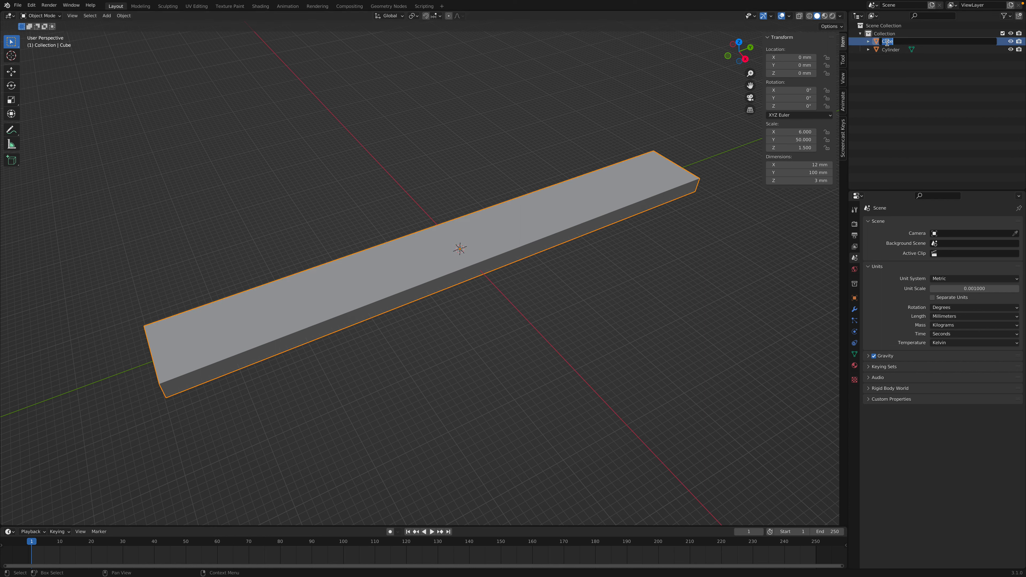
{"action": "type", "text": "Bracket"}
{"action": "key", "text": "Return"}
Step: Rename the cylinder object as Hole Cutter
{"action": "double_click", "coordinate": [891, 51]}
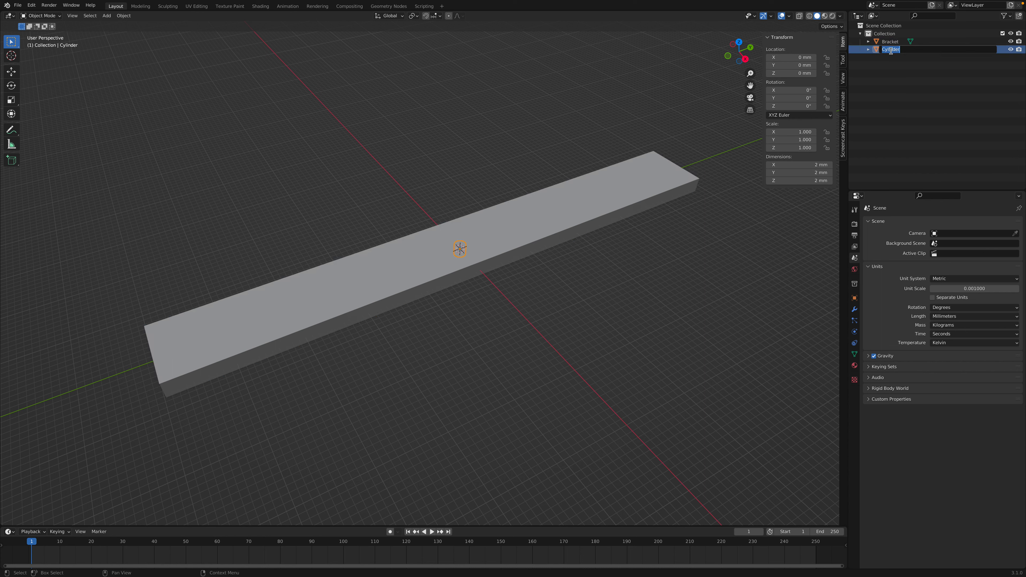
{"action": "type", "text": "Hole Cutter"}
{"action": "key", "text": "Return"}
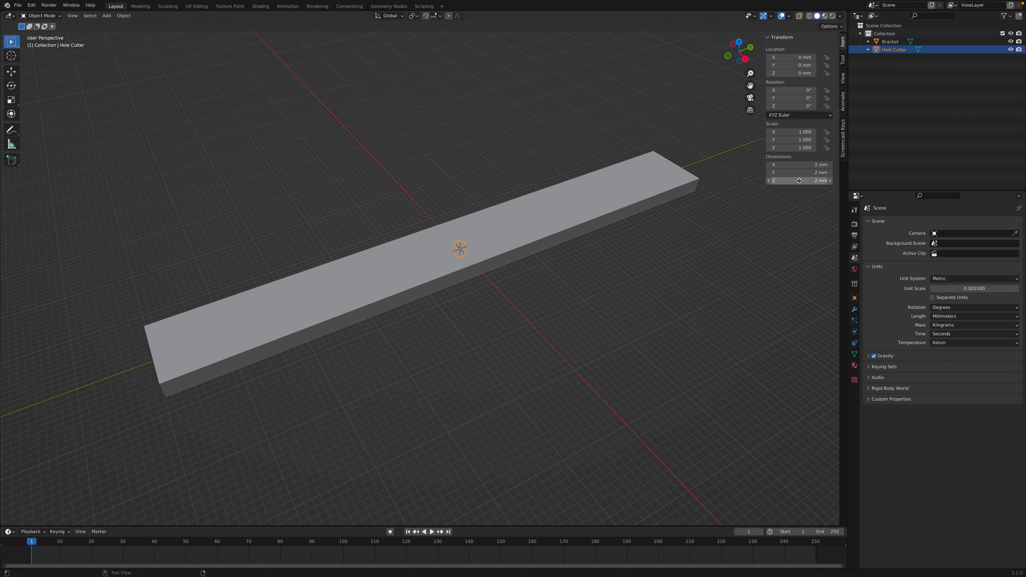
Step: Set the Hole Cutter's dimensions to 5.6 mm in X, 5.6 mm in Y and 10 mm in Z
{"action": "left_click", "coordinate": [798, 164]}
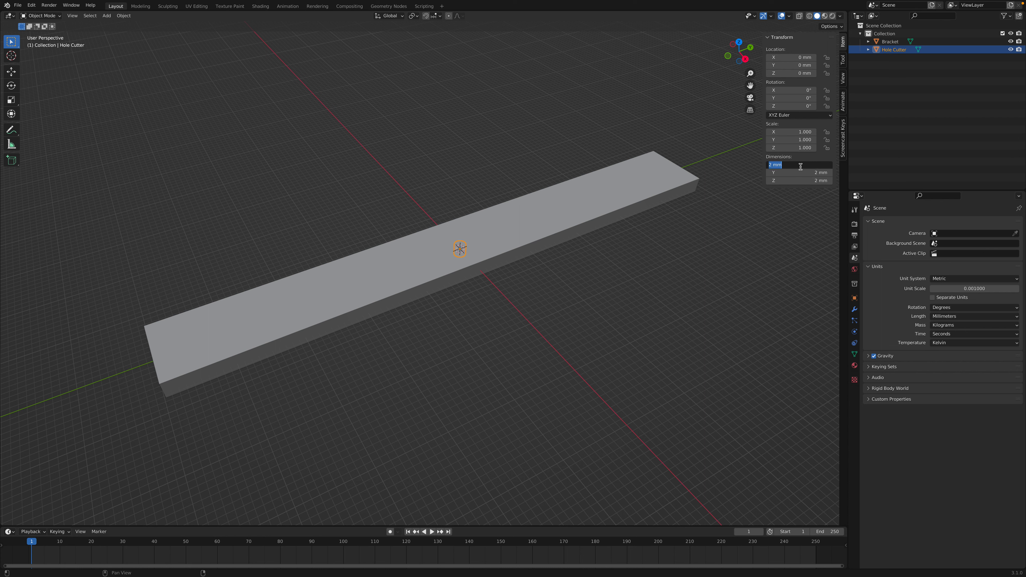
{"action": "type", "text": "5.6"}
{"action": "key", "text": "Return"}
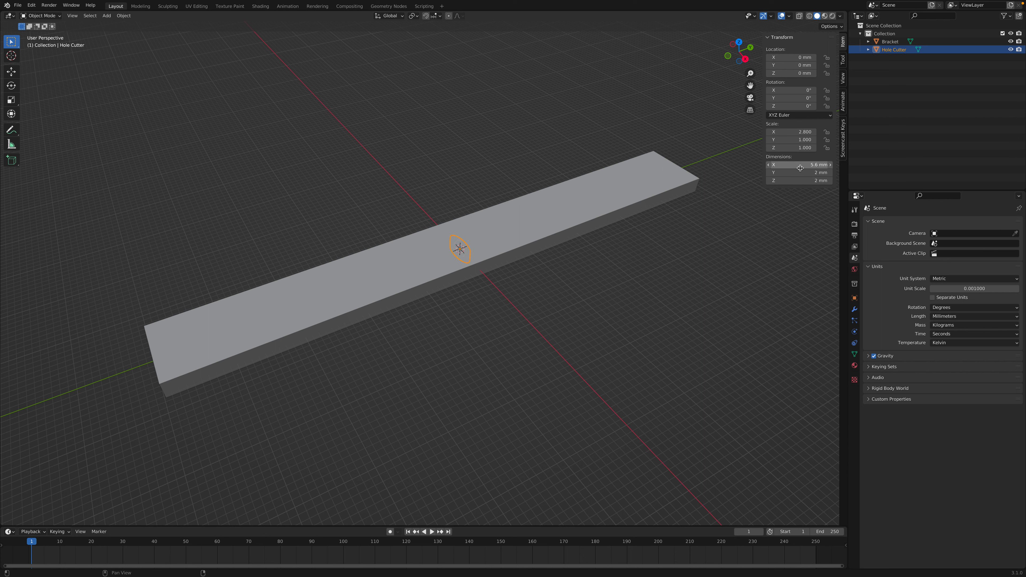
{"action": "left_click", "coordinate": [798, 172]}
{"action": "type", "text": "5.6"}
{"action": "key", "text": "Return"}
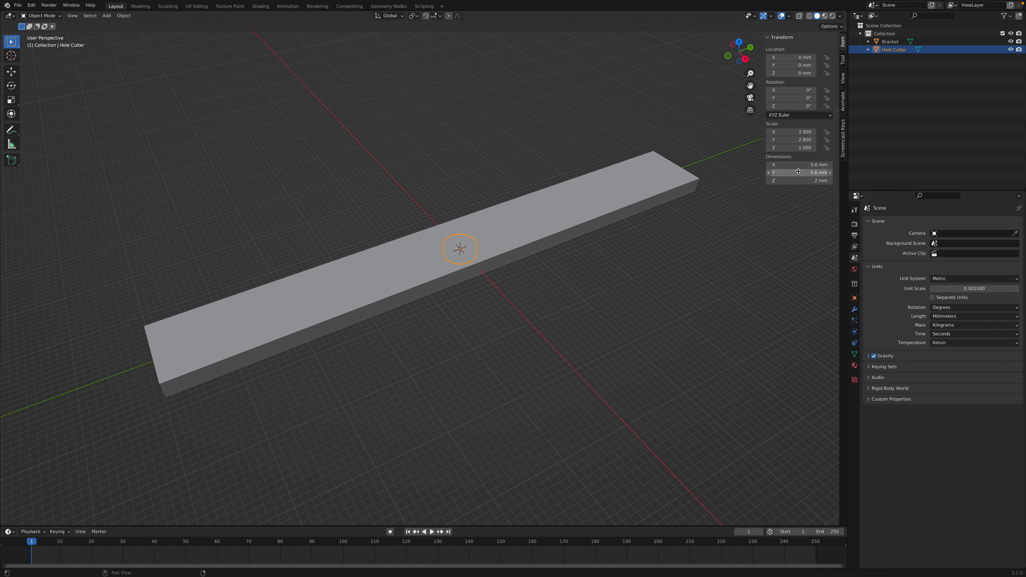
{"action": "left_click", "coordinate": [798, 179]}
{"action": "type", "text": "10"}
{"action": "key", "text": "Return"}
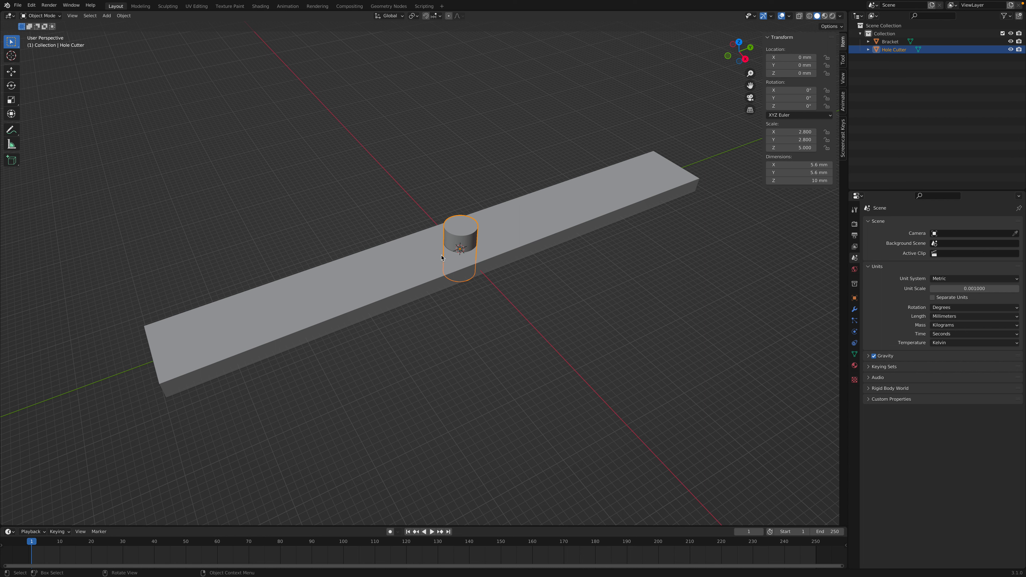
Step: Set the Hole Cutter's Z dimension to 3 mm and look at its top face against the bracket's surface
{"action": "left_click", "coordinate": [783, 181]}
{"action": "type", "text": "3"}
{"action": "key", "text": "Return"}
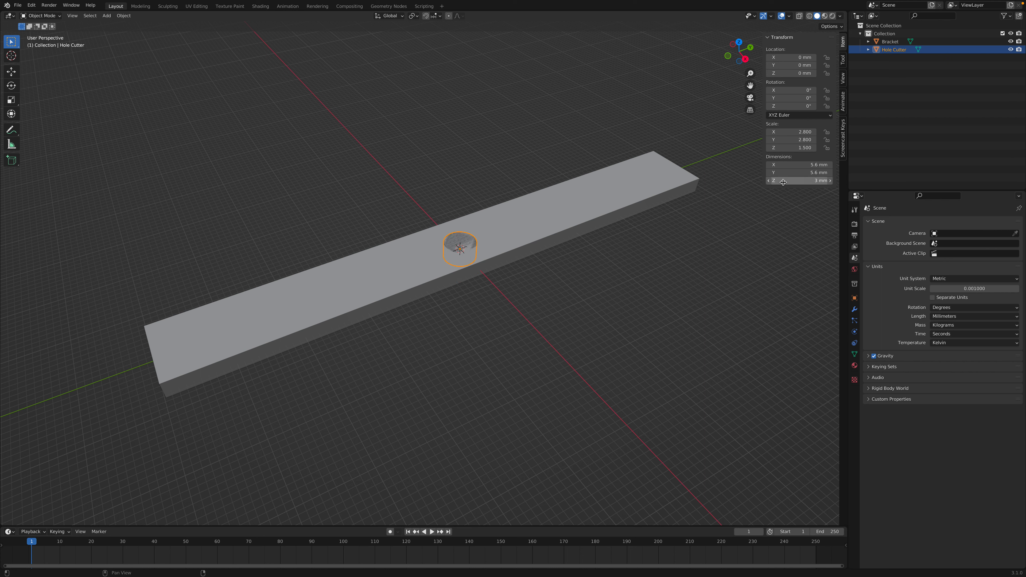
{"action": "scroll", "coordinate": [446, 247], "scroll_direction": "down", "scroll_amount": 3}
{"action": "scroll", "coordinate": [453, 261], "scroll_direction": "up", "scroll_amount": 8}
{"action": "middle_click_drag", "start_coordinate": [511, 305], "coordinate": [508, 313]}
{"action": "scroll", "coordinate": [507, 311], "scroll_direction": "down", "scroll_amount": 4}
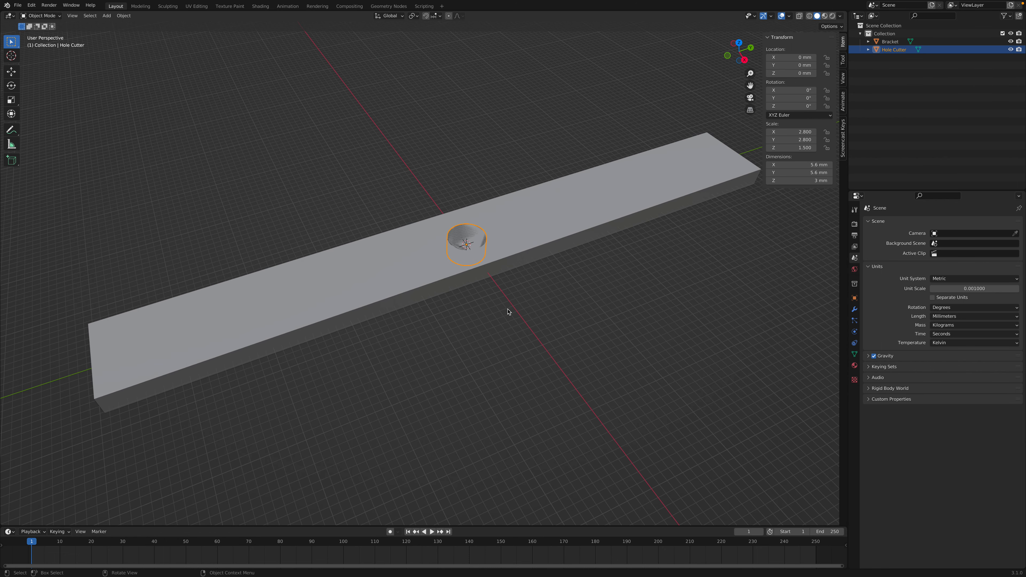
{"action": "scroll", "coordinate": [509, 309], "scroll_direction": "down", "scroll_amount": 3}
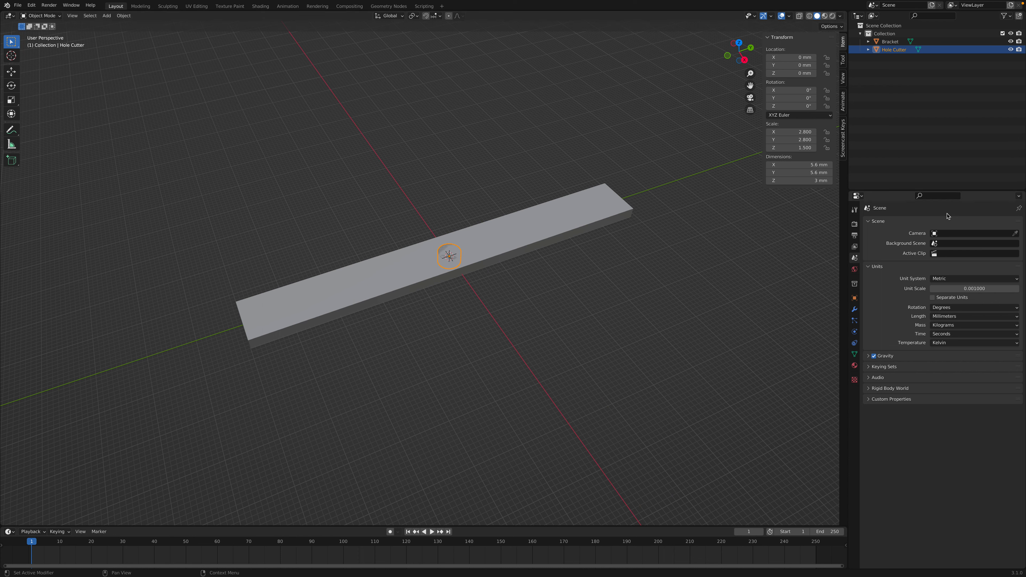
Step: Set the Hole Cutter's Z dimension to 10 mm so it extends past both faces of the bracket
{"action": "left_click", "coordinate": [785, 181]}
{"action": "type", "text": "10"}
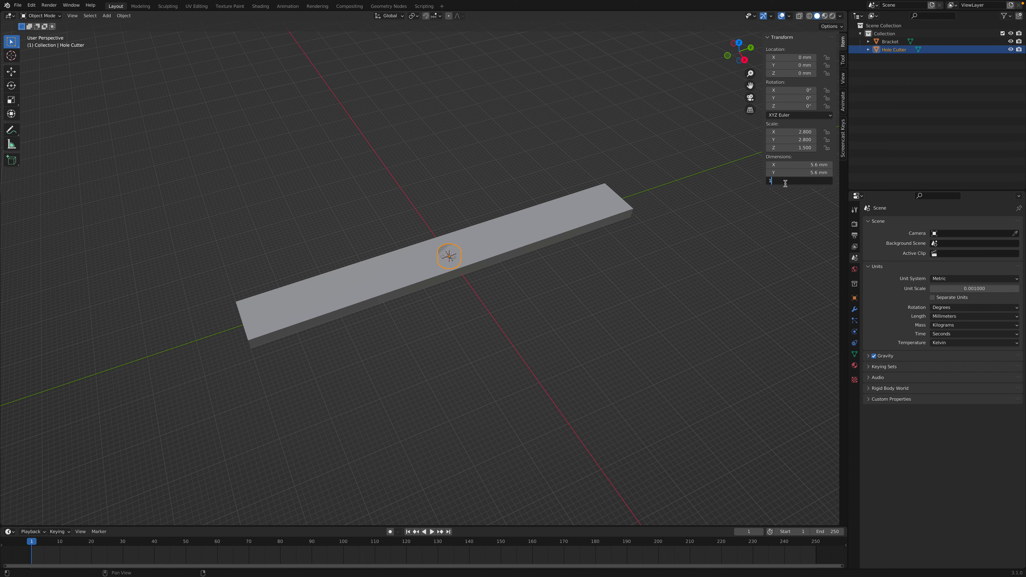
{"action": "key", "text": "Return"}
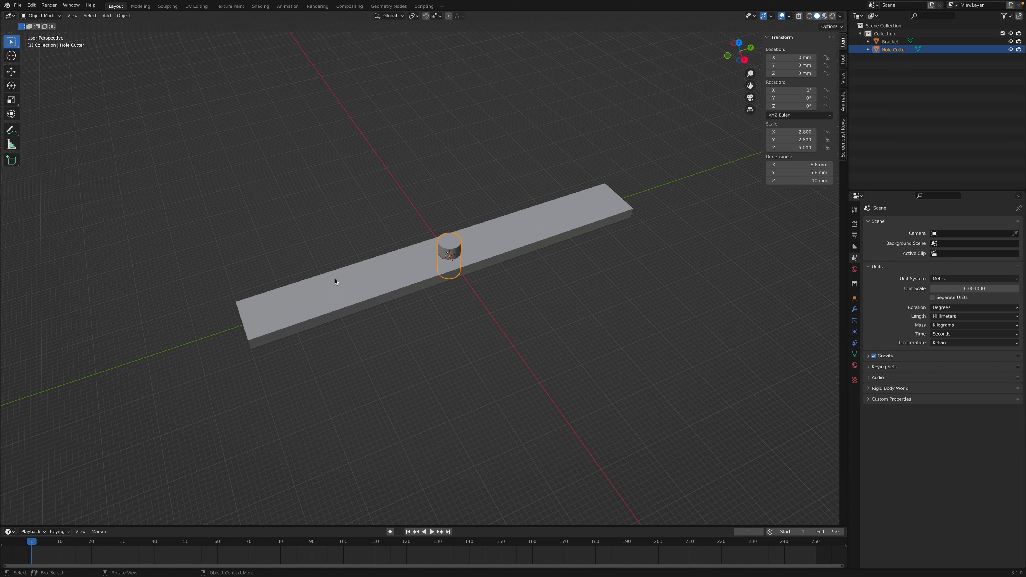
Step: Duplicate the Hole Cutter, leaving the copy in place at the world origin
{"action": "right_click", "coordinate": [451, 248]}
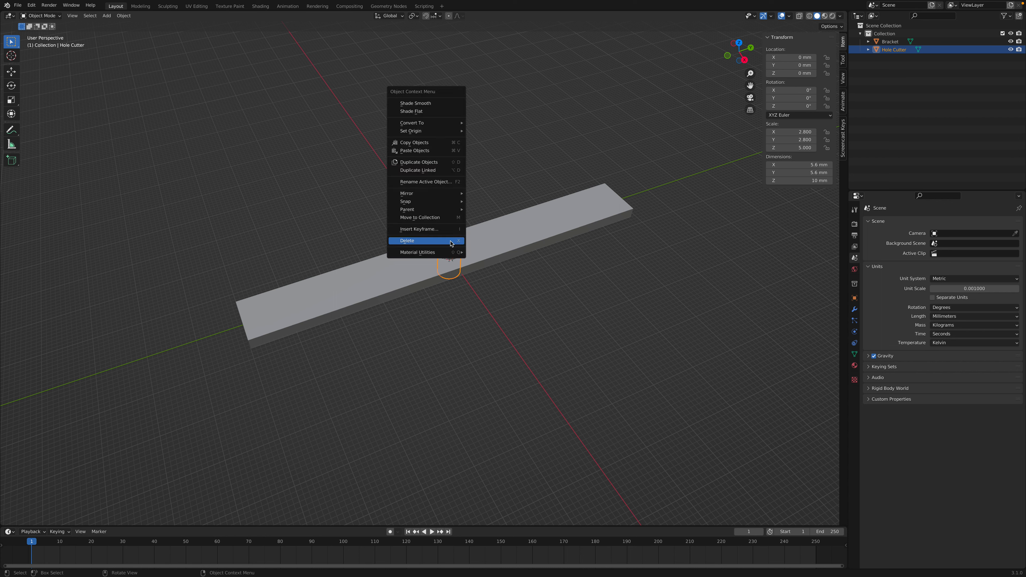
{"action": "mouse_move", "coordinate": [452, 251]}
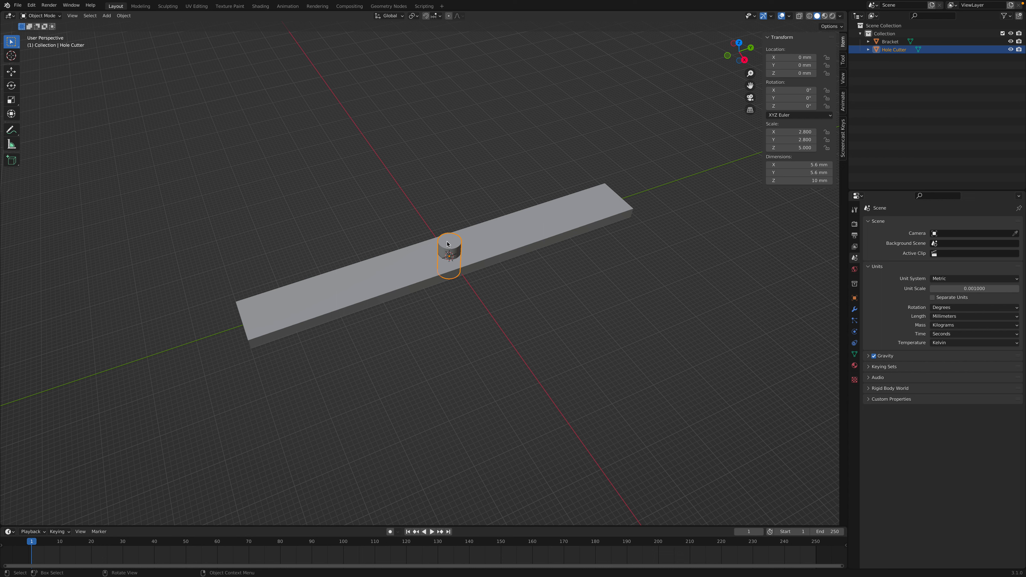
{"action": "right_click", "coordinate": [448, 244]}
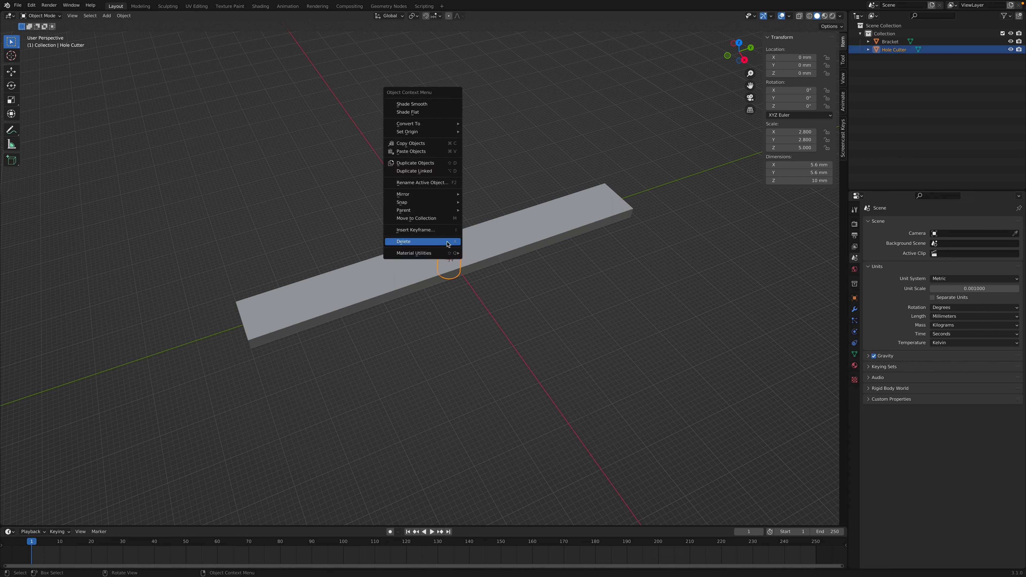
{"action": "left_click", "coordinate": [413, 164]}
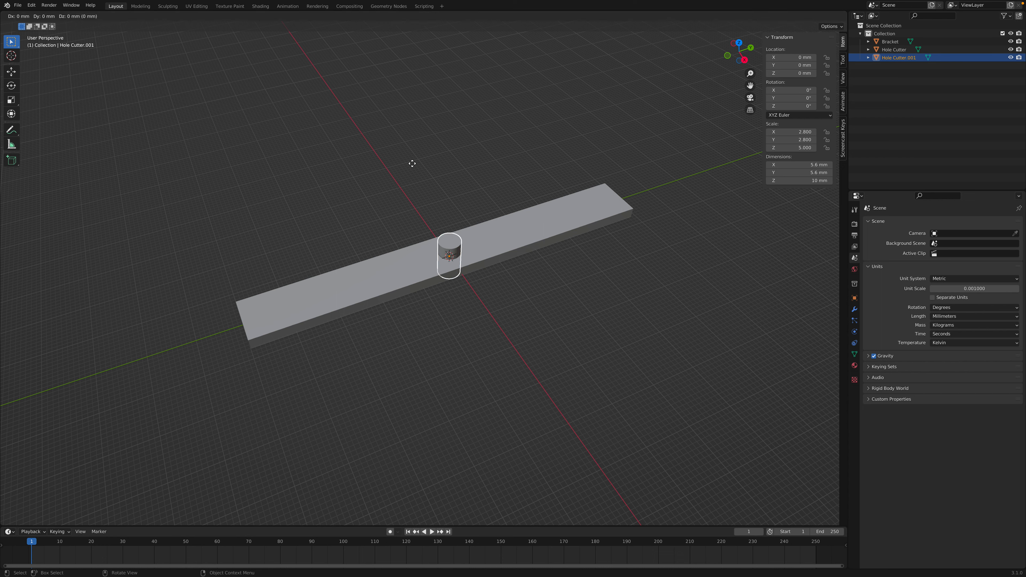
{"action": "right_click", "coordinate": [467, 203]}
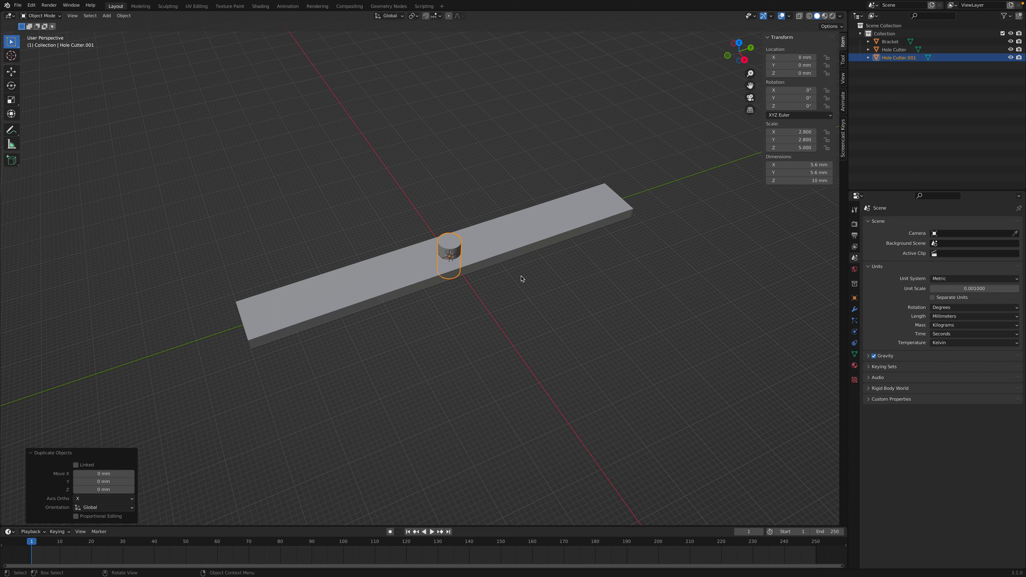
Step: Duplicate the hole cutter a second time and drop the copy beside the middle of the bracket
{"action": "right_click", "coordinate": [426, 246]}
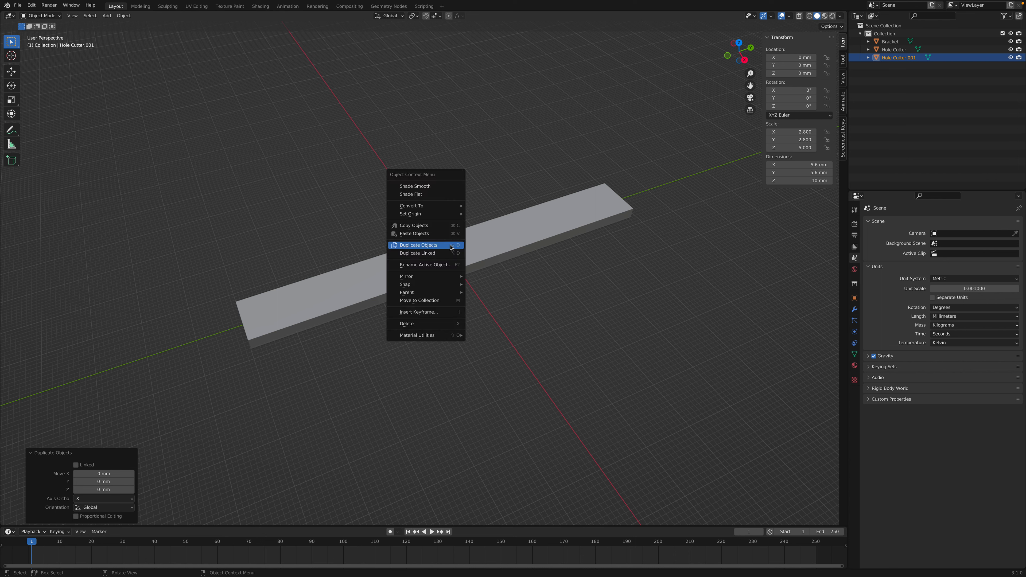
{"action": "left_click", "coordinate": [426, 245]}
{"action": "left_click", "coordinate": [482, 285]}
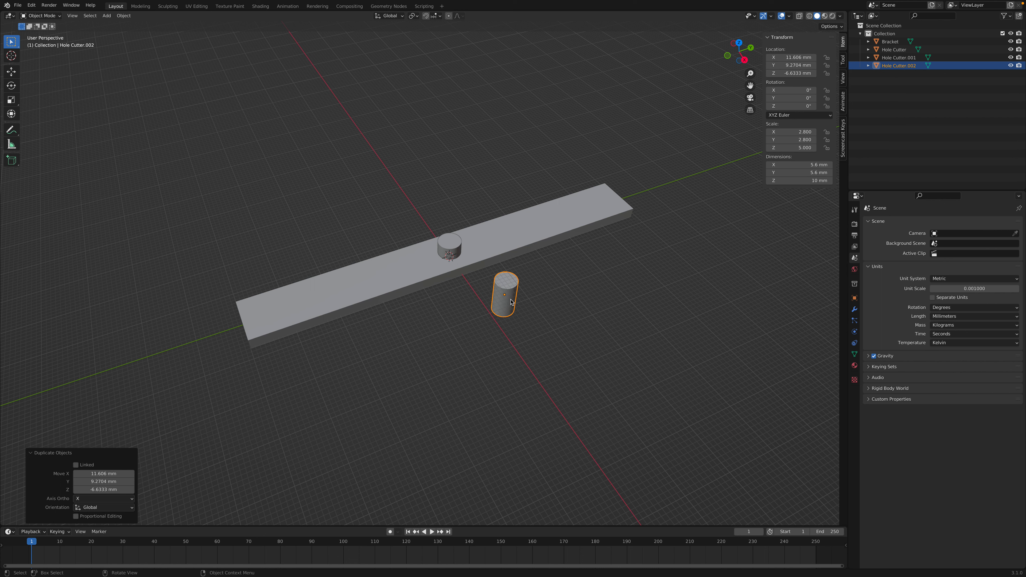
Step: Set the second copy's location to 0 mm in X, Y and Z
{"action": "left_click", "coordinate": [795, 57]}
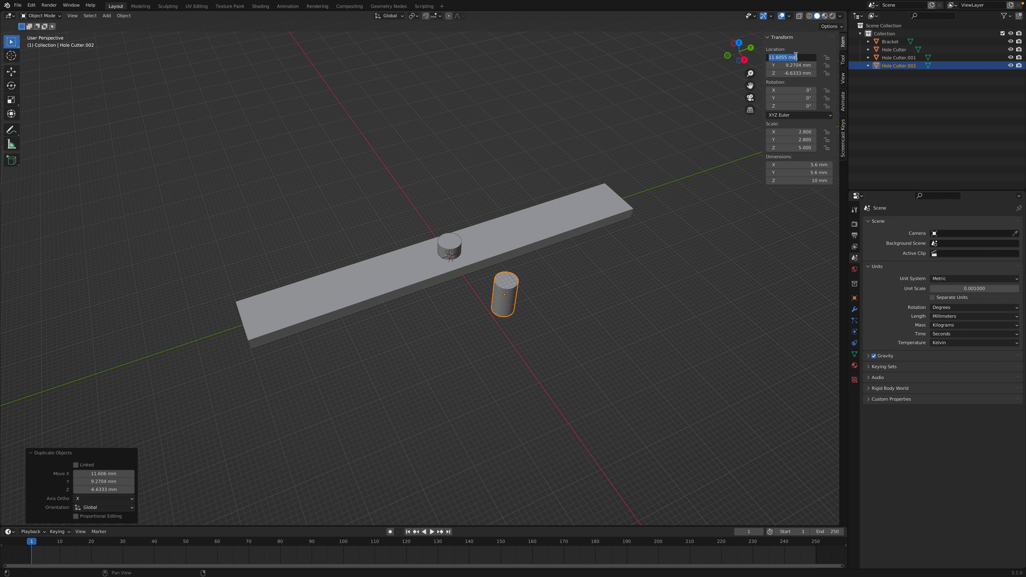
{"action": "type", "text": "0"}
{"action": "key", "text": "Tab"}
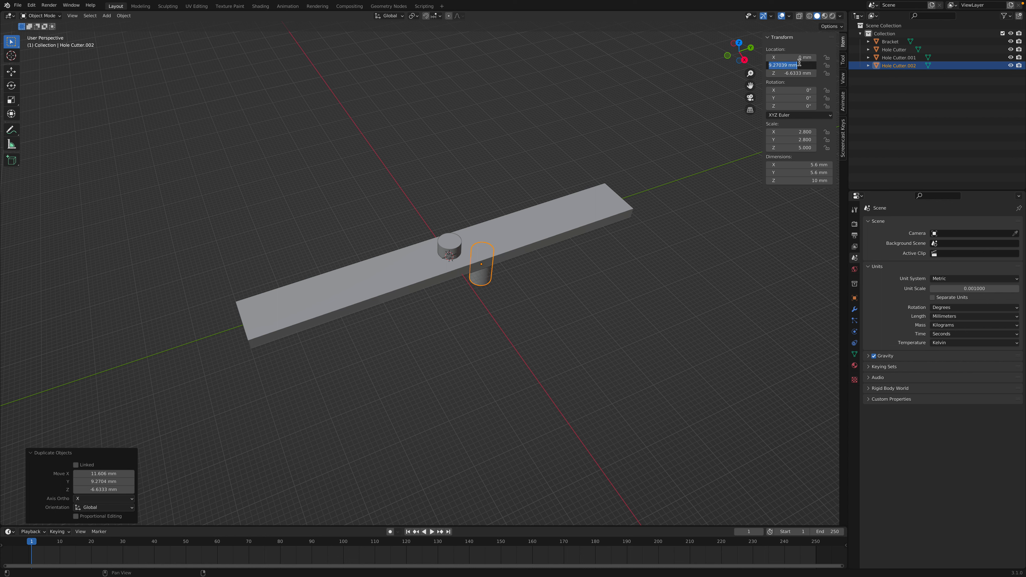
{"action": "type", "text": "0"}
{"action": "key", "text": "Return"}
{"action": "left_click", "coordinate": [800, 72]}
{"action": "type", "text": "0"}
{"action": "key", "text": "Return"}
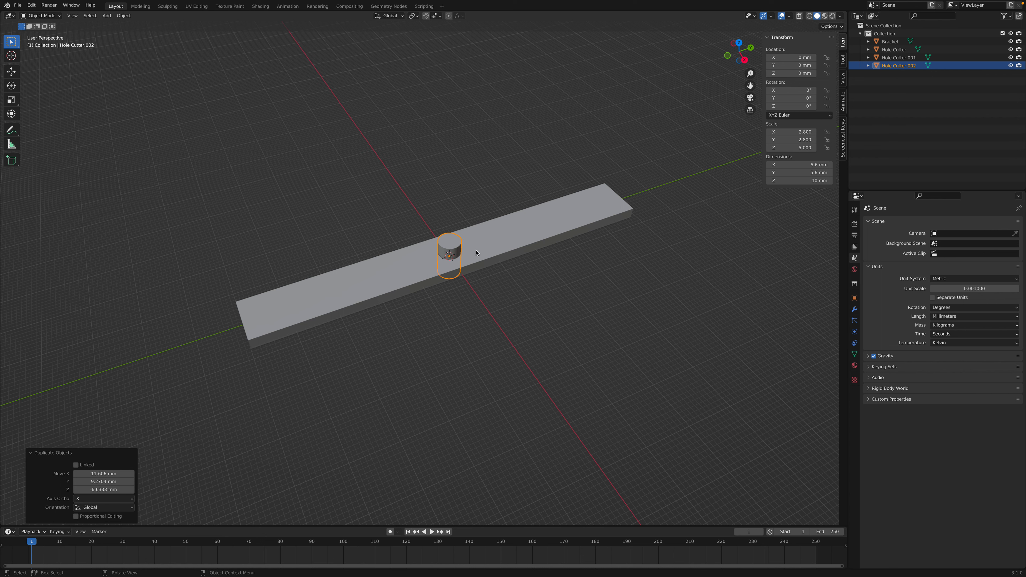
Step: Set the second copy's Y location to 42 mm
{"action": "left_click", "coordinate": [789, 65]}
{"action": "type", "text": "42"}
{"action": "key", "text": "Return"}
Step: Set the second copy's Y location to 45 mm, near the far end of the bracket
{"action": "left_click", "coordinate": [786, 66]}
{"action": "type", "text": "45"}
{"action": "key", "text": "Return"}
Step: Set the original Hole Cutter's Y location to -45 mm, near the opposite end of the bracket
{"action": "left_click", "coordinate": [456, 243]}
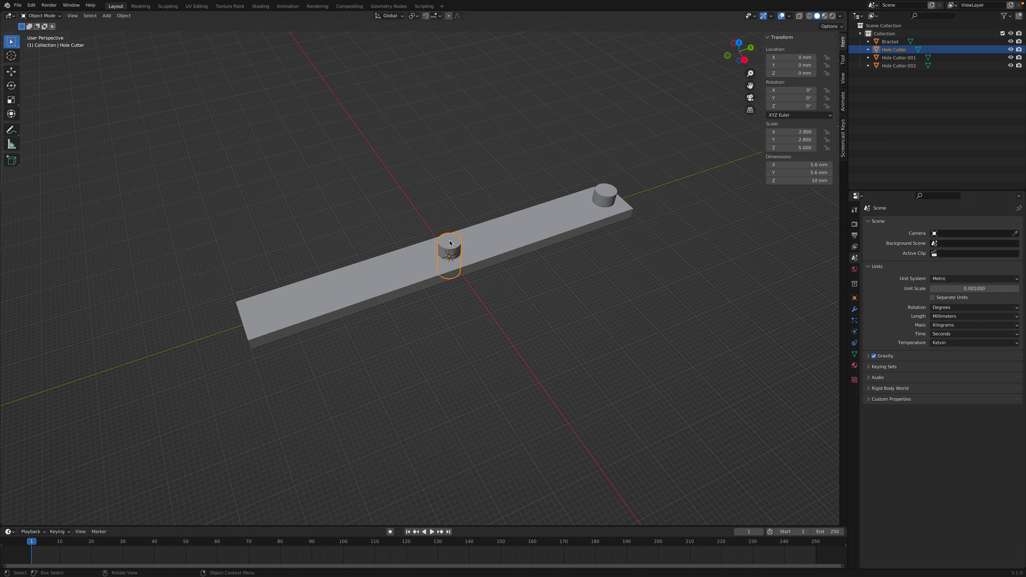
{"action": "left_click", "coordinate": [782, 65]}
{"action": "type", "text": "-45"}
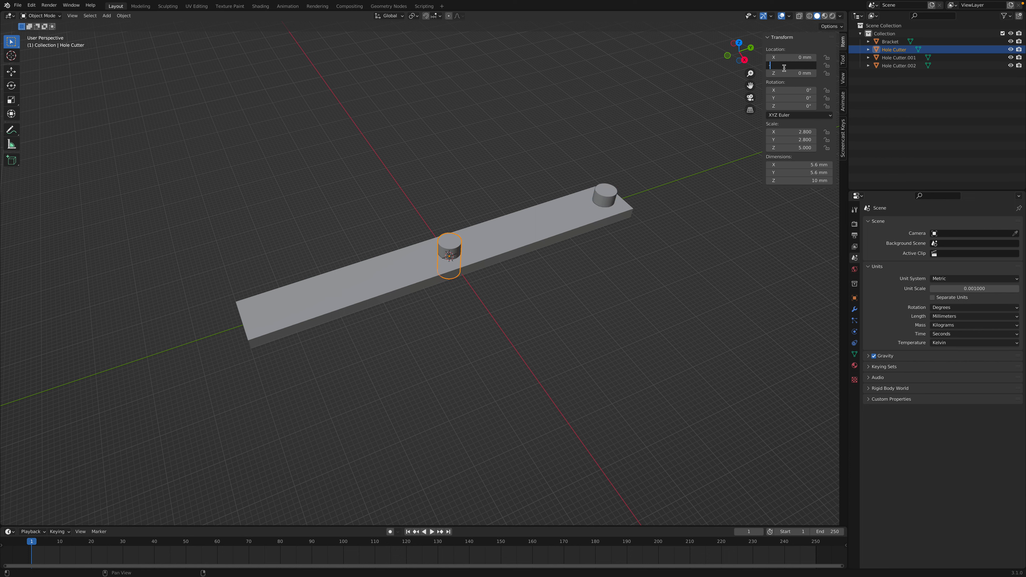
{"action": "key", "text": "Return"}
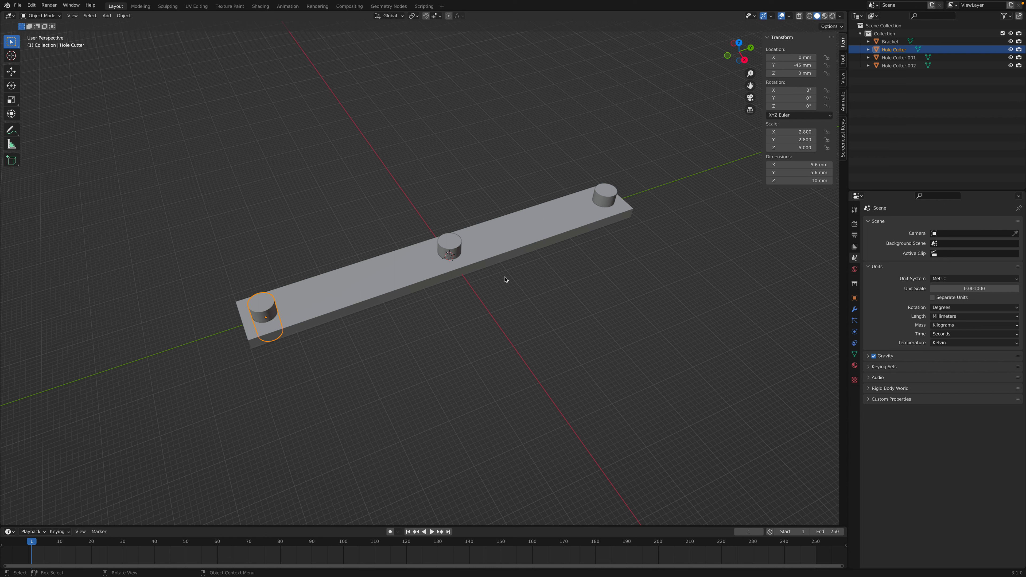
Step: Join the three hole cutter cylinders into one object, with the original Hole Cutter as the active object
{"action": "left_click", "coordinate": [506, 307]}
{"action": "left_click", "coordinate": [373, 285]}
{"action": "left_click", "coordinate": [271, 304]}
{"action": "left_click", "coordinate": [449, 245]}
{"action": "left_click", "coordinate": [604, 198]}
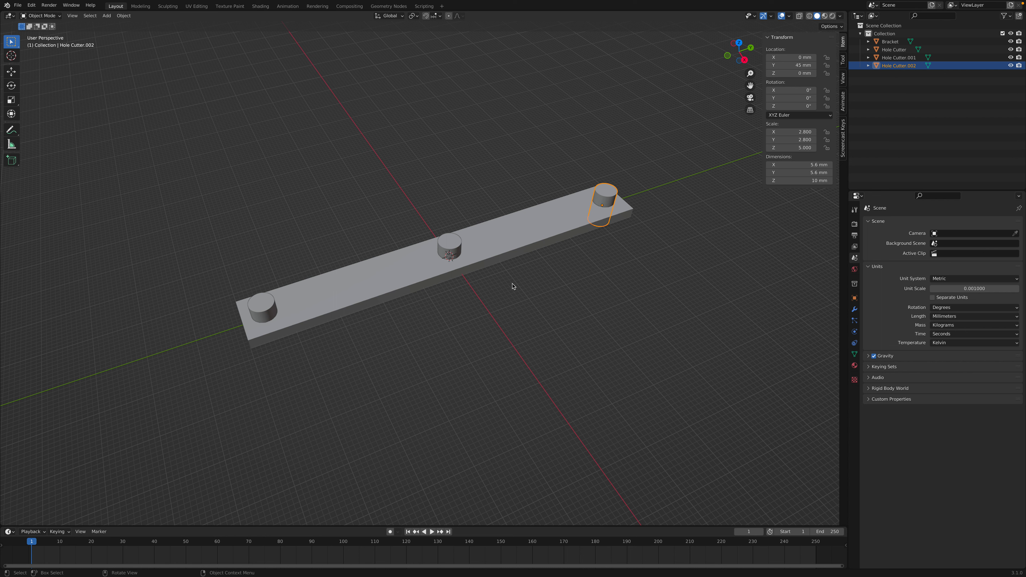
{"action": "left_click", "coordinate": [456, 250], "text": "shift"}
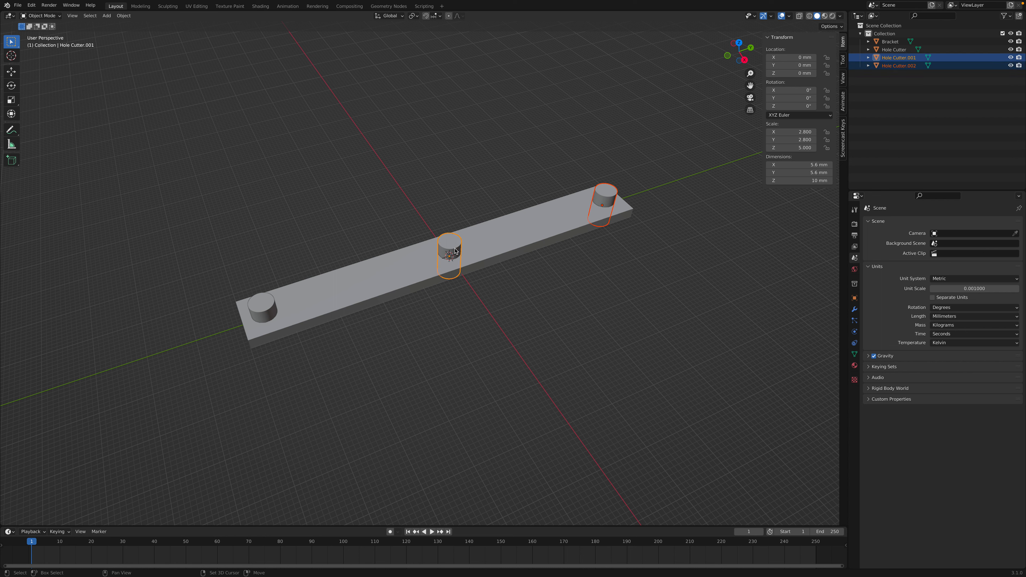
{"action": "left_click", "coordinate": [274, 303], "text": "shift"}
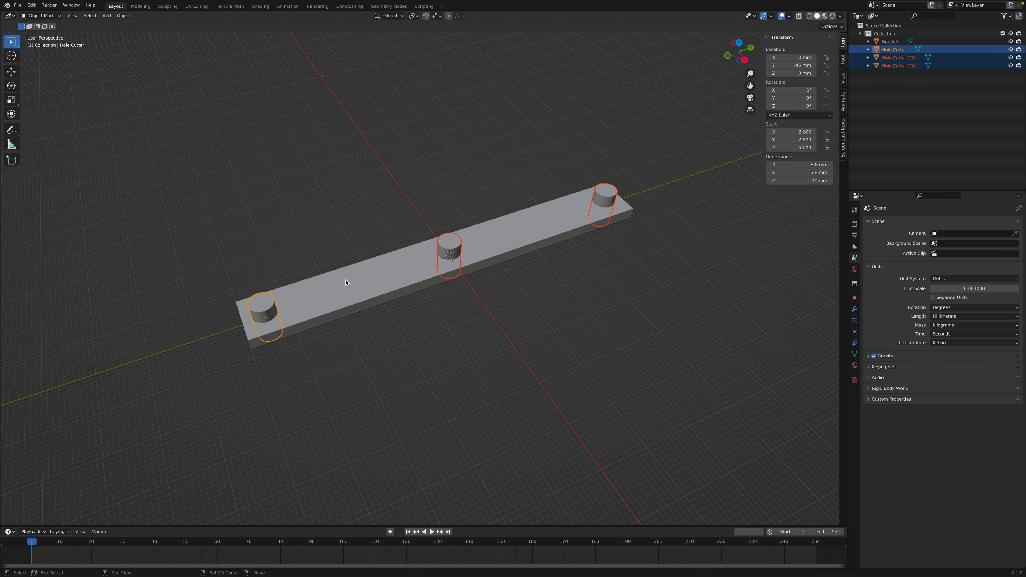
{"action": "right_click", "coordinate": [279, 273]}
{"action": "left_click", "coordinate": [244, 225]}
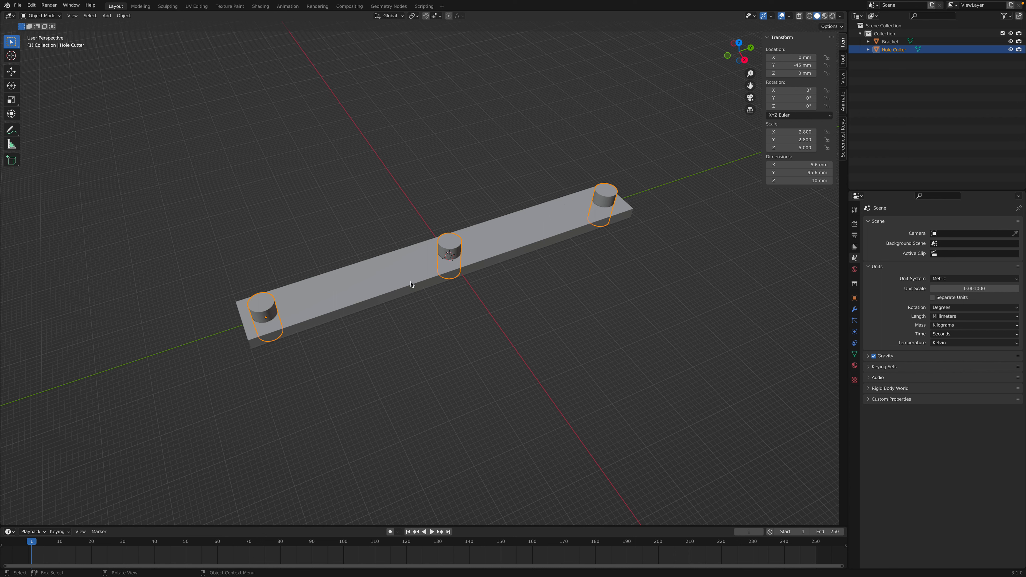
Step: Check the Bracket and the joined Hole Cutter as separate objects and examine how the cylinders pass through the bracket
{"action": "left_click", "coordinate": [890, 42]}
{"action": "left_click", "coordinate": [890, 50]}
{"action": "left_click", "coordinate": [594, 293]}
{"action": "mouse_move", "coordinate": [492, 300]}
{"action": "middle_mouse_down"}
{"action": "mouse_move", "coordinate": [499, 289]}
{"action": "mouse_move", "coordinate": [488, 316]}
{"action": "mouse_move", "coordinate": [618, 309]}
{"action": "mouse_move", "coordinate": [499, 309]}
{"action": "mouse_move", "coordinate": [481, 298]}
{"action": "mouse_move", "coordinate": [491, 295]}
{"action": "middle_mouse_up"}
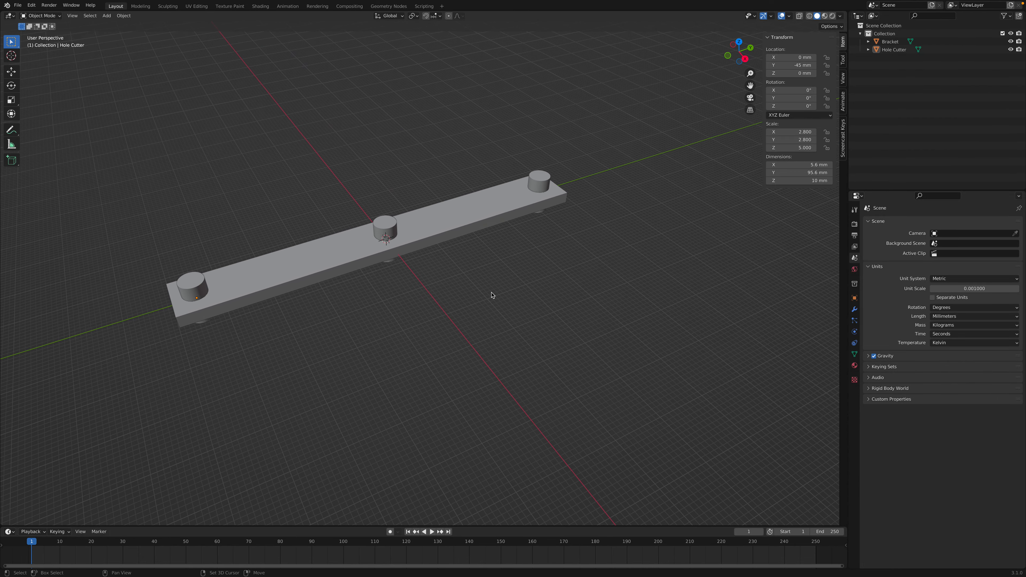
{"action": "middle_click_drag", "start_coordinate": [412, 311], "coordinate": [467, 326]}
{"action": "left_click_drag", "start_coordinate": [754, 87], "coordinate": [793, 89]}
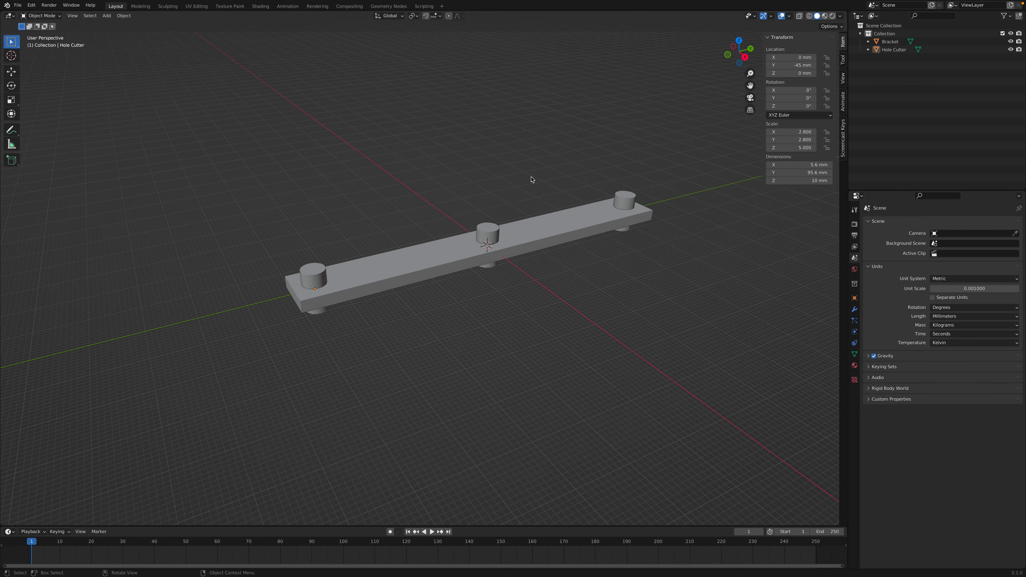
{"action": "middle_click_drag", "start_coordinate": [557, 187], "coordinate": [475, 154], "text": "shift"}
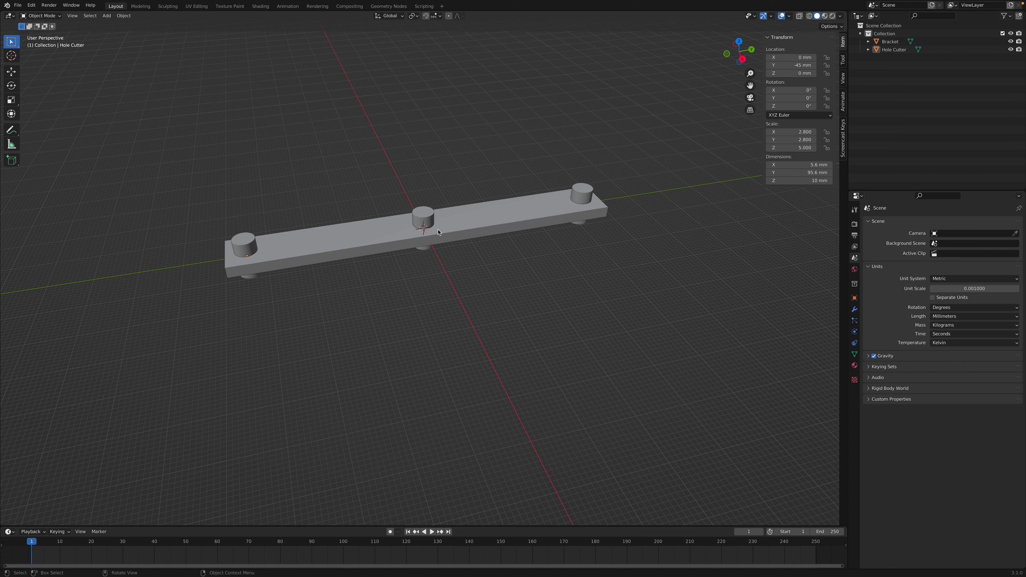
Step: Add a Boolean modifier to the Bracket object
{"action": "left_click", "coordinate": [474, 223]}
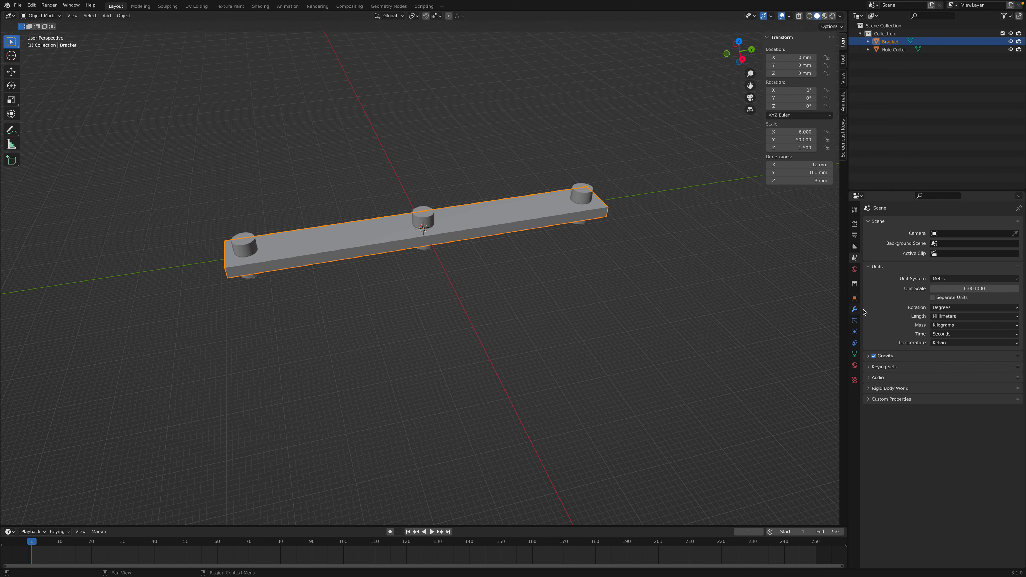
{"action": "left_click", "coordinate": [854, 310]}
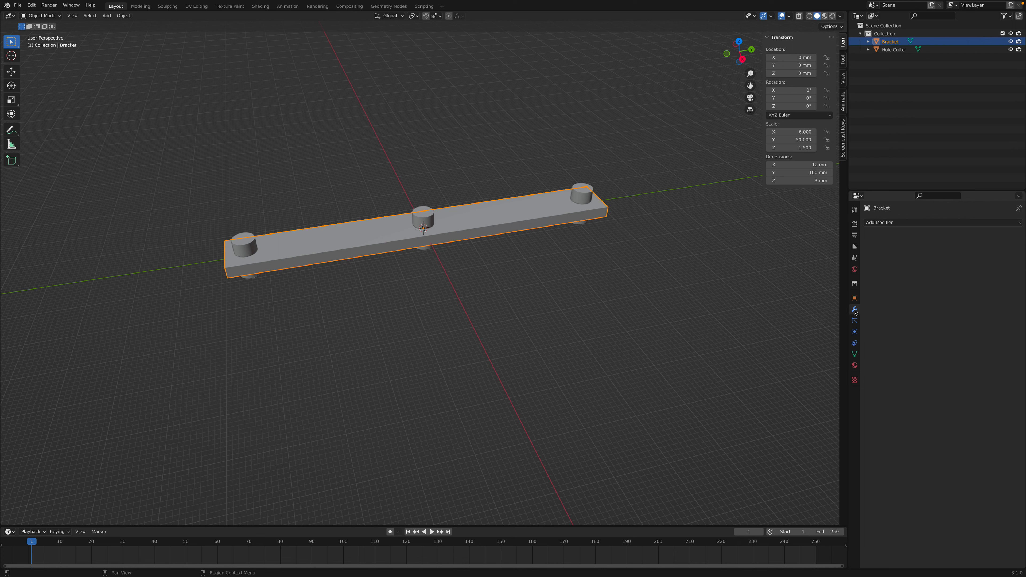
{"action": "left_click", "coordinate": [879, 223]}
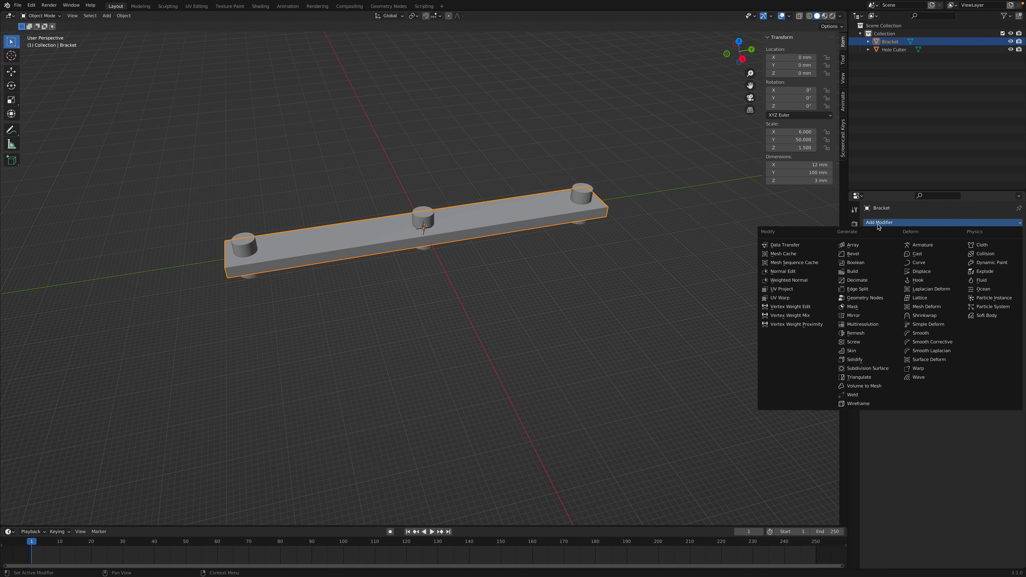
{"action": "left_click", "coordinate": [870, 265]}
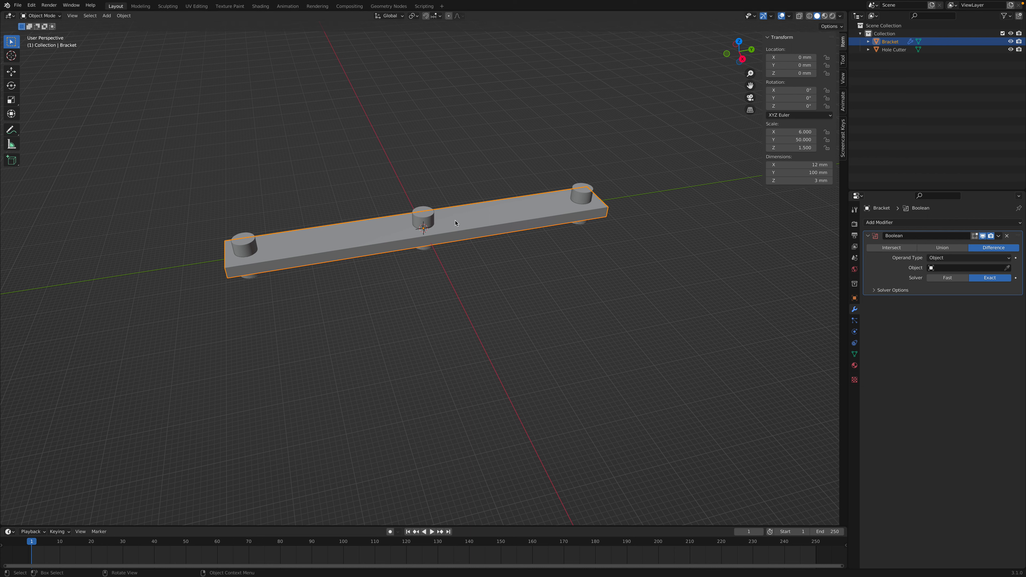
Step: Set the Hole Cutter as the Boolean Difference object on the Bracket and apply the modifier
{"action": "left_click", "coordinate": [954, 268]}
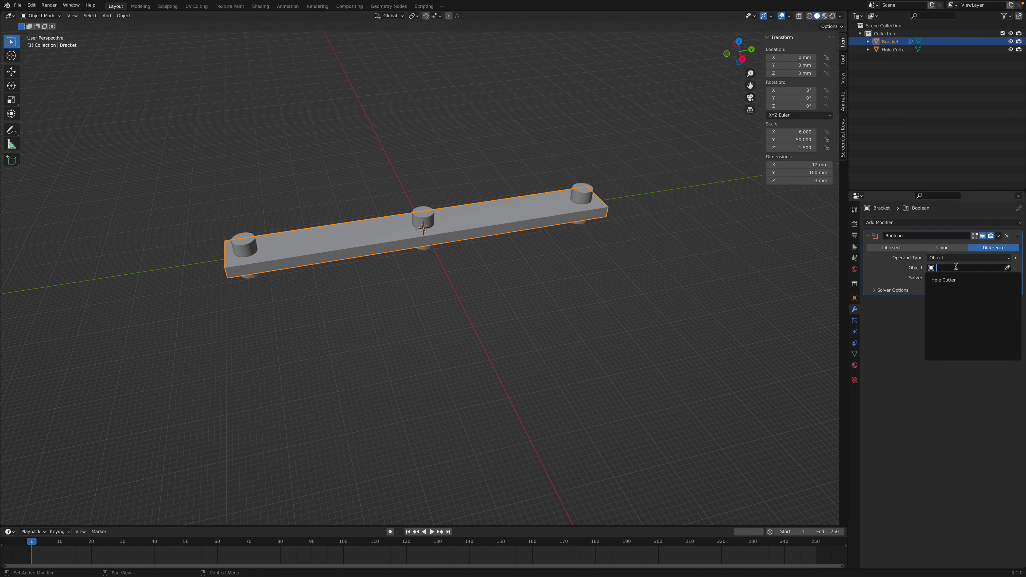
{"action": "left_click", "coordinate": [944, 280]}
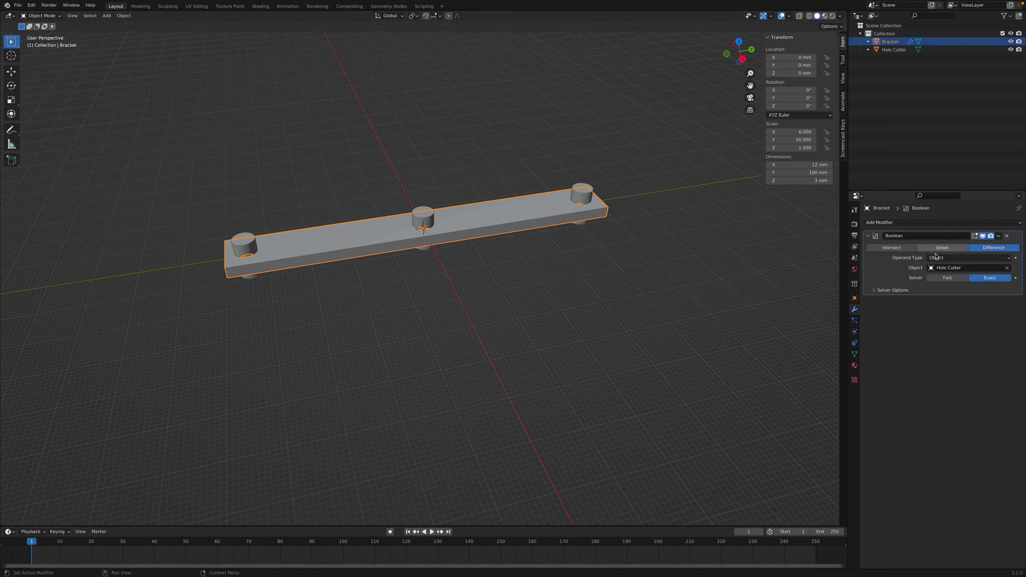
{"action": "left_click", "coordinate": [998, 236]}
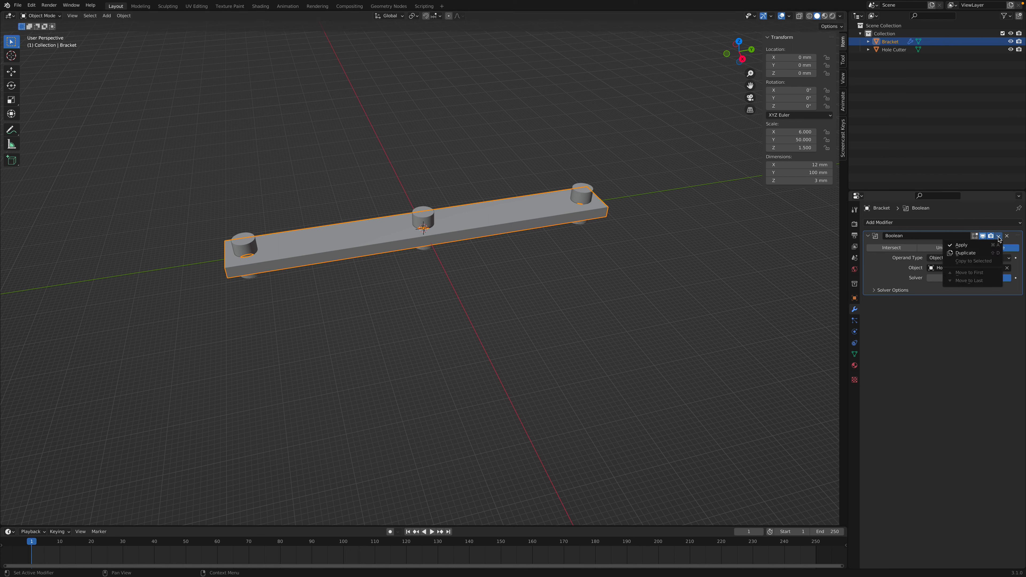
{"action": "left_click", "coordinate": [984, 246]}
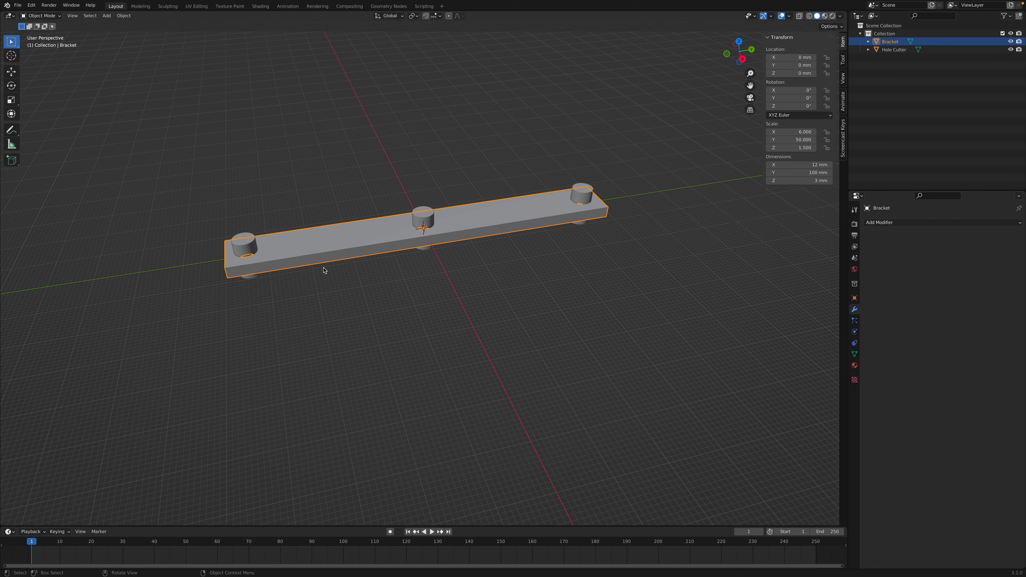
Step: Delete the joined Hole Cutter object from the scene
{"action": "middle_click_drag", "start_coordinate": [398, 320], "coordinate": [400, 349]}
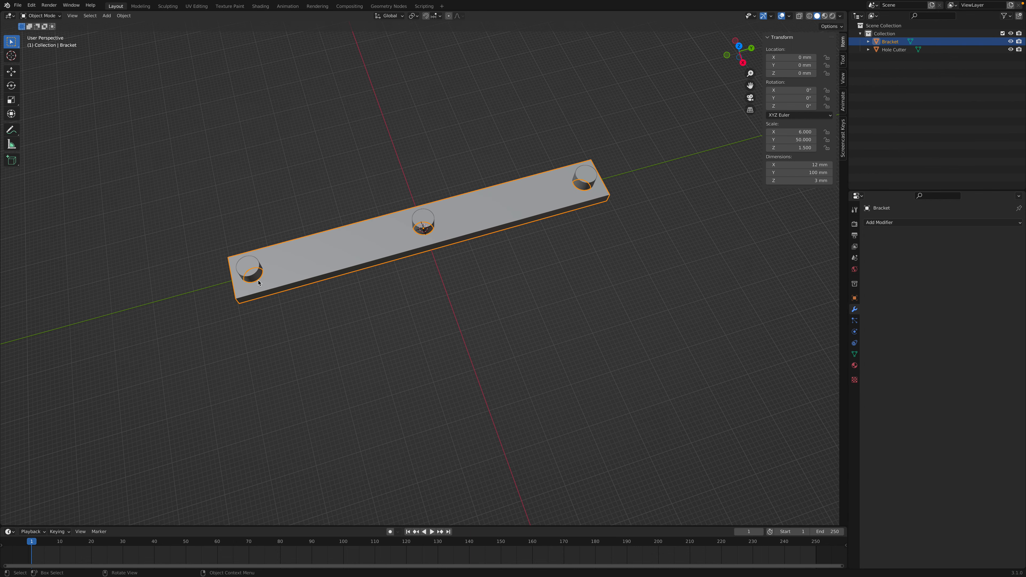
{"action": "middle_click_drag", "start_coordinate": [350, 326], "coordinate": [346, 309]}
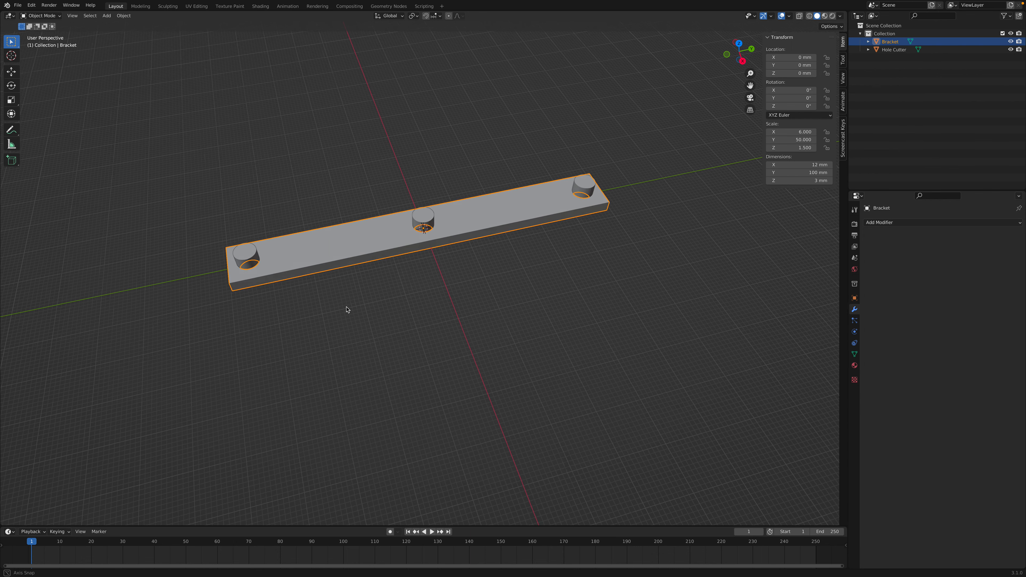
{"action": "left_click", "coordinate": [239, 256]}
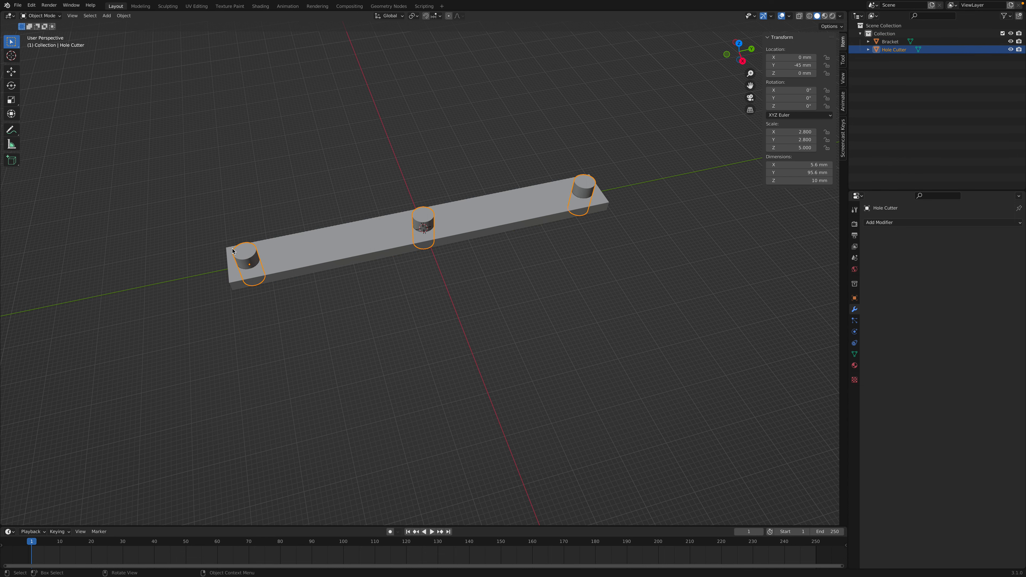
{"action": "right_click", "coordinate": [233, 251]}
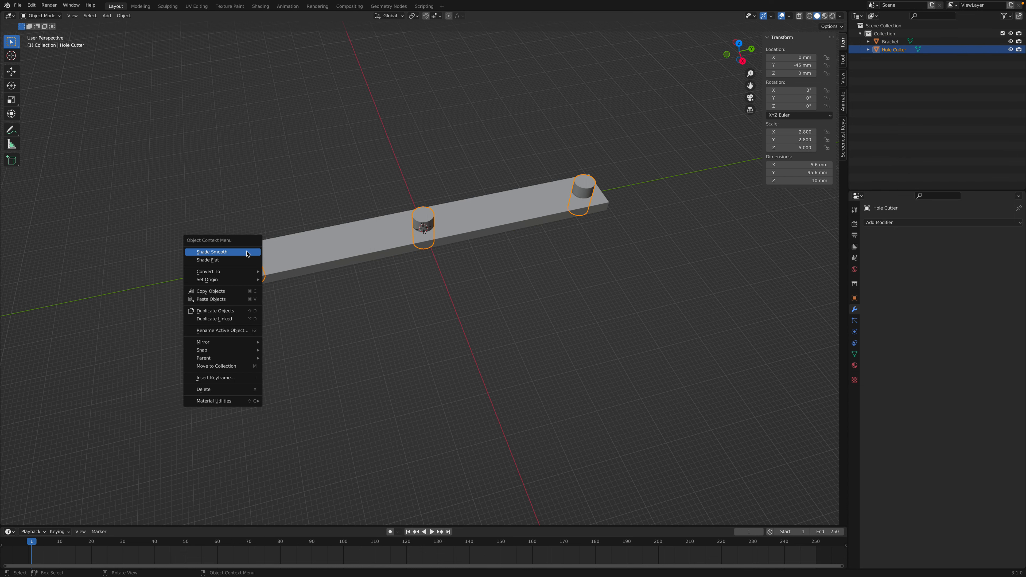
{"action": "left_click", "coordinate": [210, 390]}
Step: Select the Bracket and enter Edit Mode on its mesh
{"action": "middle_click_drag", "start_coordinate": [313, 369], "coordinate": [214, 299]}
{"action": "middle_click_drag", "start_coordinate": [508, 302], "coordinate": [513, 289]}
{"action": "middle_click_drag", "start_coordinate": [456, 321], "coordinate": [413, 337]}
{"action": "left_click", "coordinate": [379, 275]}
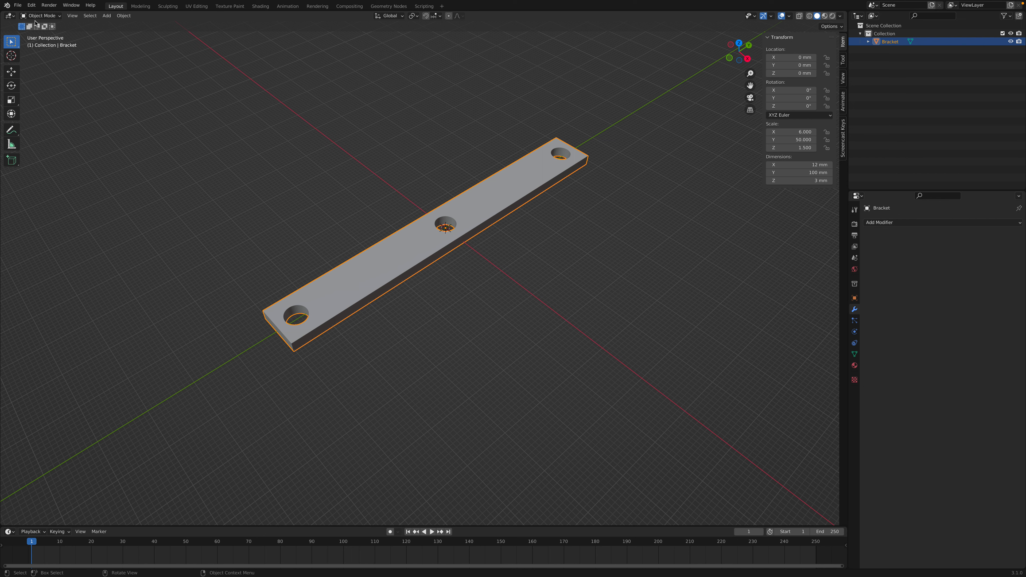
{"action": "left_click", "coordinate": [48, 16]}
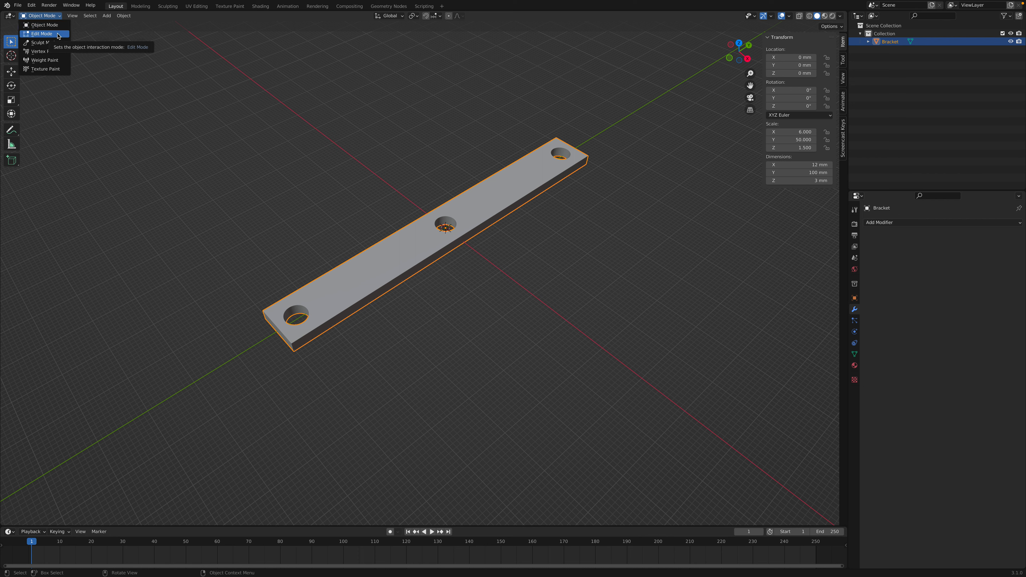
{"action": "left_click", "coordinate": [58, 35]}
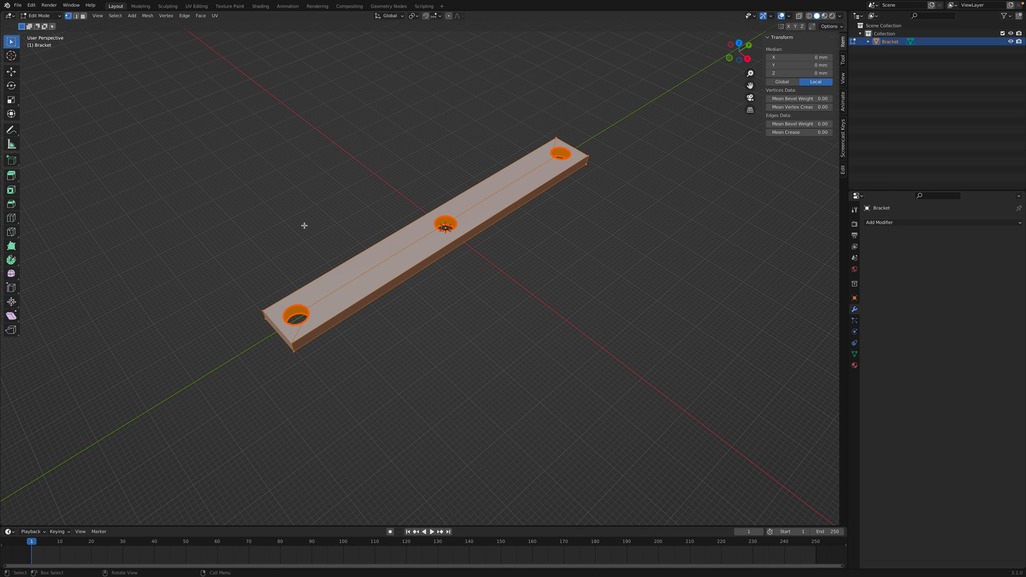
Step: Box-select vertices around the near end hole and examine the dense vertices along its rim up close
{"action": "left_click_drag", "start_coordinate": [225, 286], "coordinate": [330, 390]}
{"action": "left_click_drag", "start_coordinate": [288, 273], "coordinate": [333, 358]}
{"action": "left_click_drag", "start_coordinate": [248, 277], "coordinate": [295, 327]}
{"action": "scroll", "coordinate": [281, 344], "scroll_direction": "up", "scroll_amount": 5}
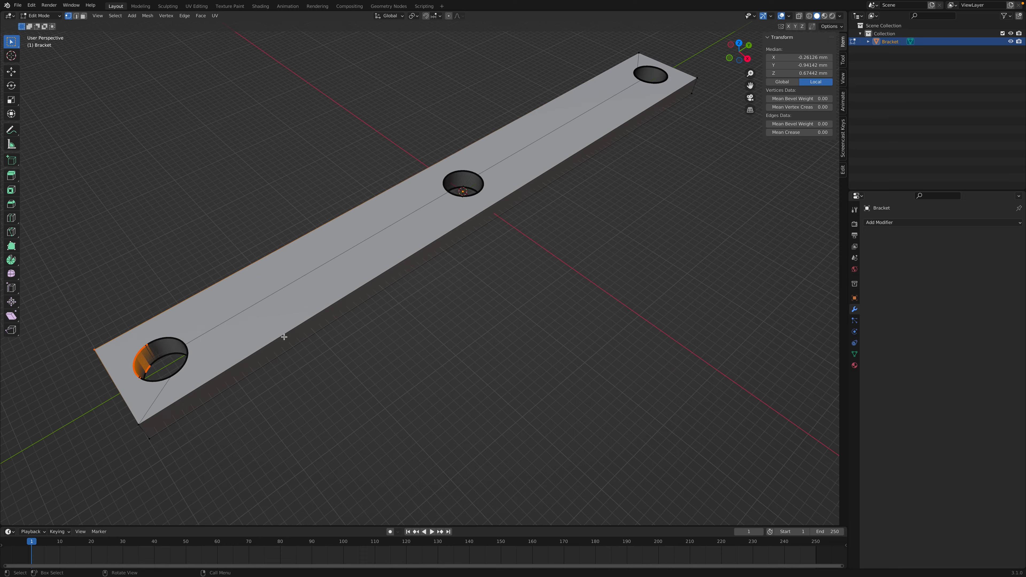
{"action": "middle_click_drag", "start_coordinate": [333, 350], "coordinate": [485, 279], "text": "shift"}
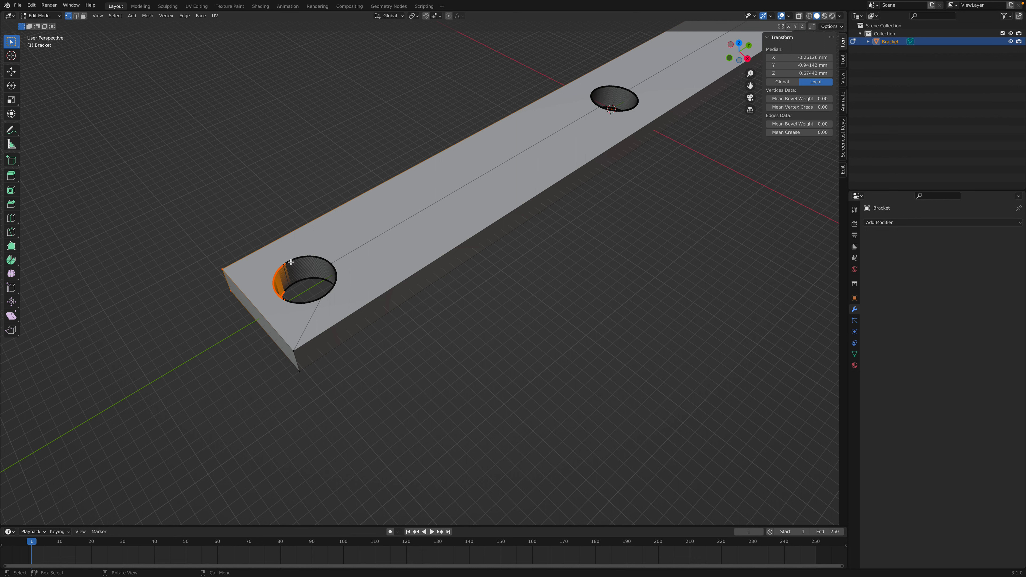
{"action": "left_click_drag", "start_coordinate": [261, 218], "coordinate": [317, 266]}
{"action": "scroll", "coordinate": [309, 275], "scroll_direction": "up", "scroll_amount": 4}
{"action": "scroll", "coordinate": [309, 274], "scroll_direction": "up", "scroll_amount": 3}
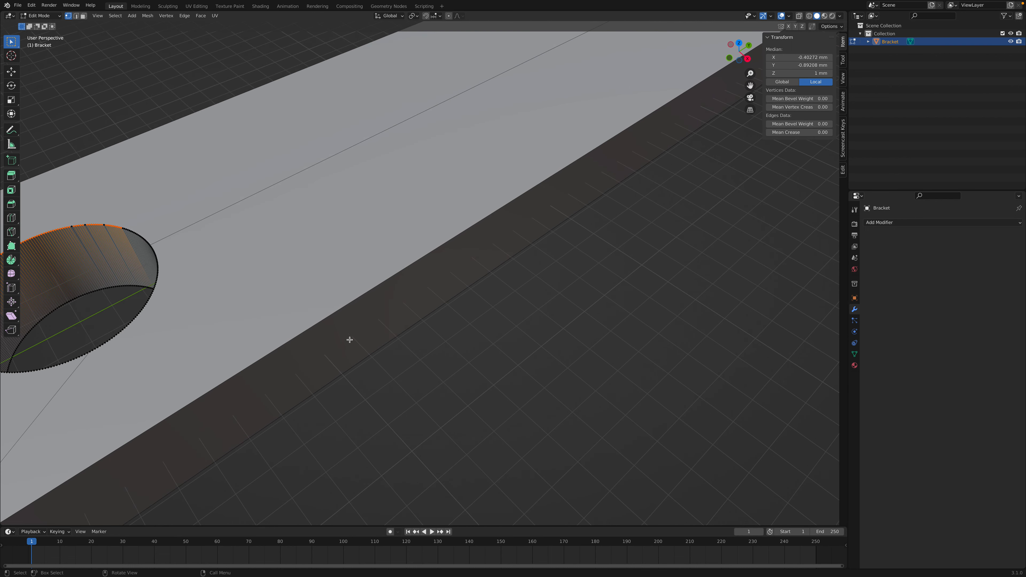
{"action": "middle_click_drag", "start_coordinate": [401, 373], "coordinate": [602, 334], "text": "shift"}
{"action": "scroll", "coordinate": [422, 315], "scroll_direction": "down", "scroll_amount": 3}
{"action": "scroll", "coordinate": [420, 314], "scroll_direction": "down", "scroll_amount": 6}
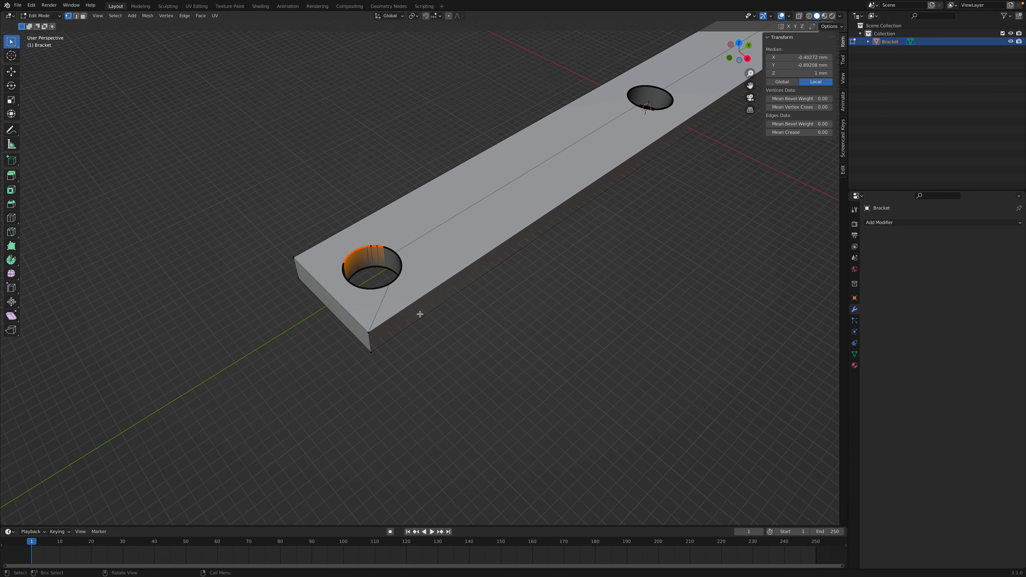
{"action": "middle_click_drag", "start_coordinate": [575, 286], "coordinate": [434, 344], "text": "shift"}
{"action": "scroll", "coordinate": [414, 325], "scroll_direction": "down", "scroll_amount": 1}
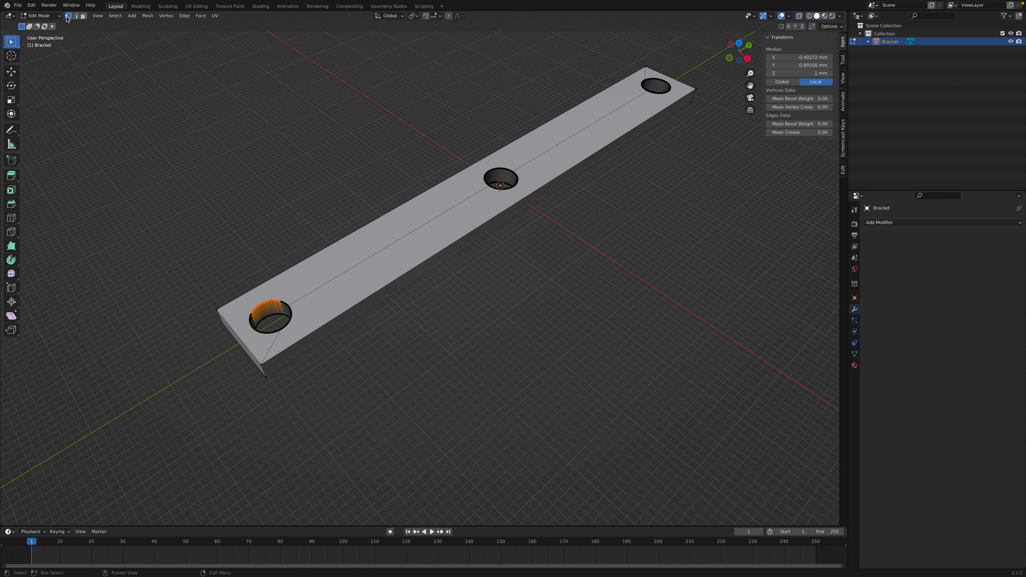
Step: Try the edge and face select modes, return to vertex mode, pick corner vertices at the bracket's near end and clear the selection
{"action": "left_click", "coordinate": [77, 18]}
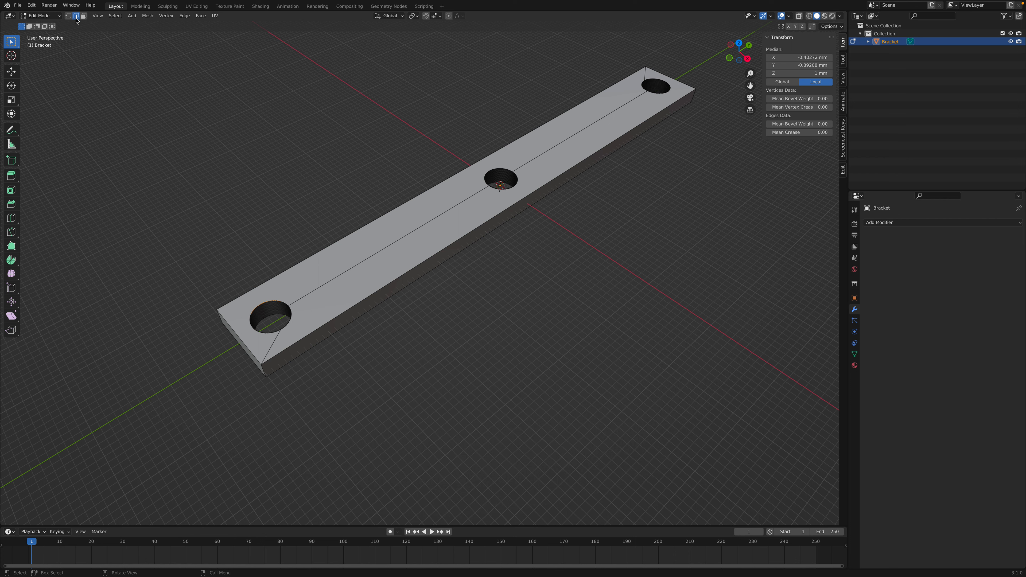
{"action": "left_click", "coordinate": [82, 19]}
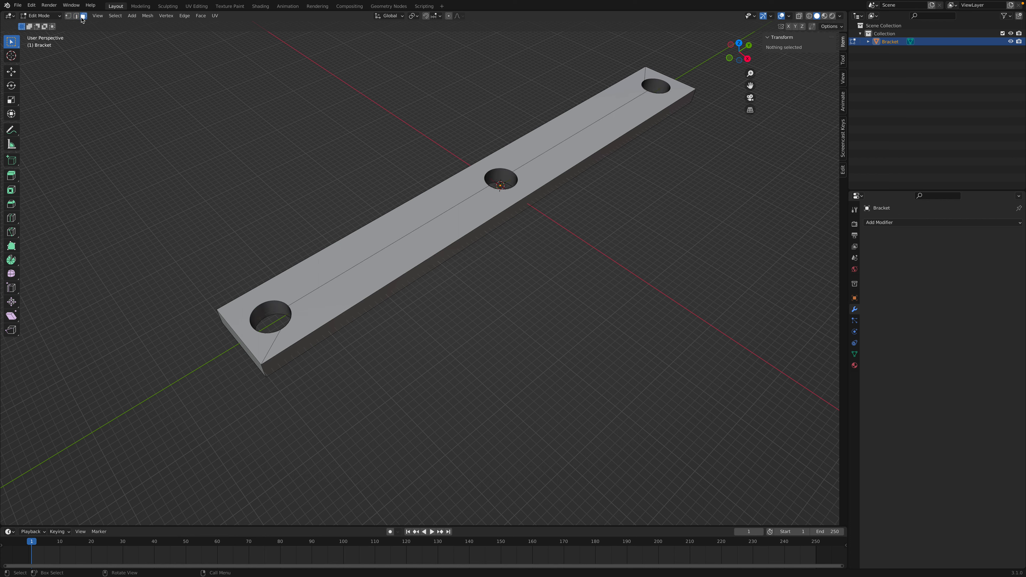
{"action": "left_click", "coordinate": [72, 17]}
{"action": "left_click", "coordinate": [265, 377]}
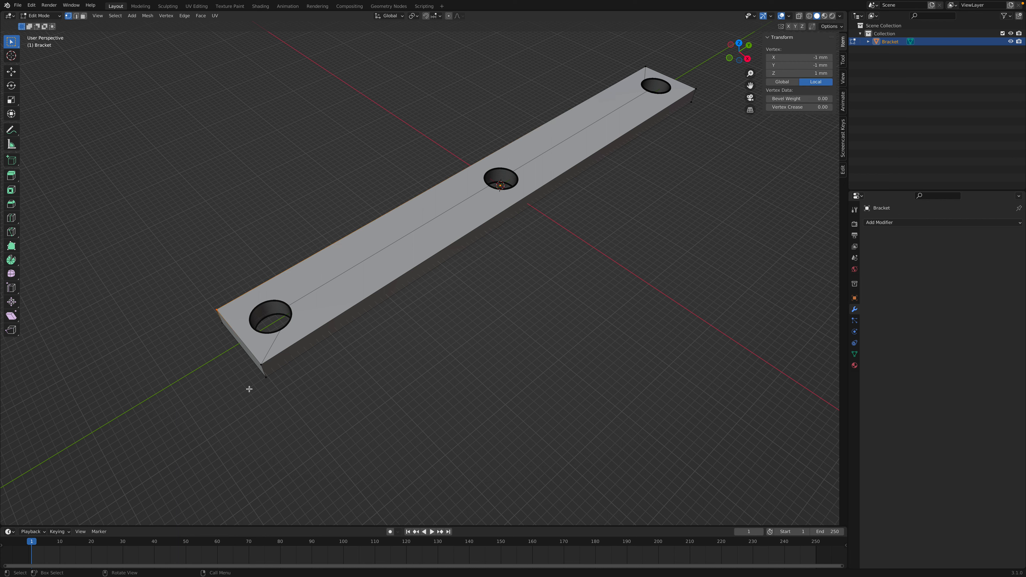
{"action": "left_click", "coordinate": [261, 364], "text": "shift"}
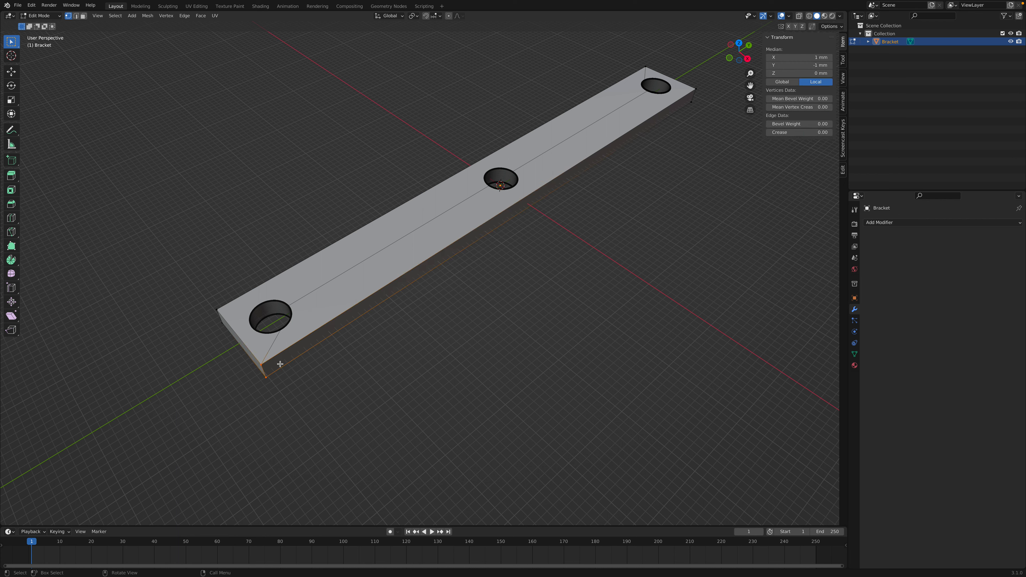
{"action": "left_click_drag", "start_coordinate": [225, 358], "coordinate": [211, 283], "text": "shift"}
{"action": "key", "text": "alt+a"}
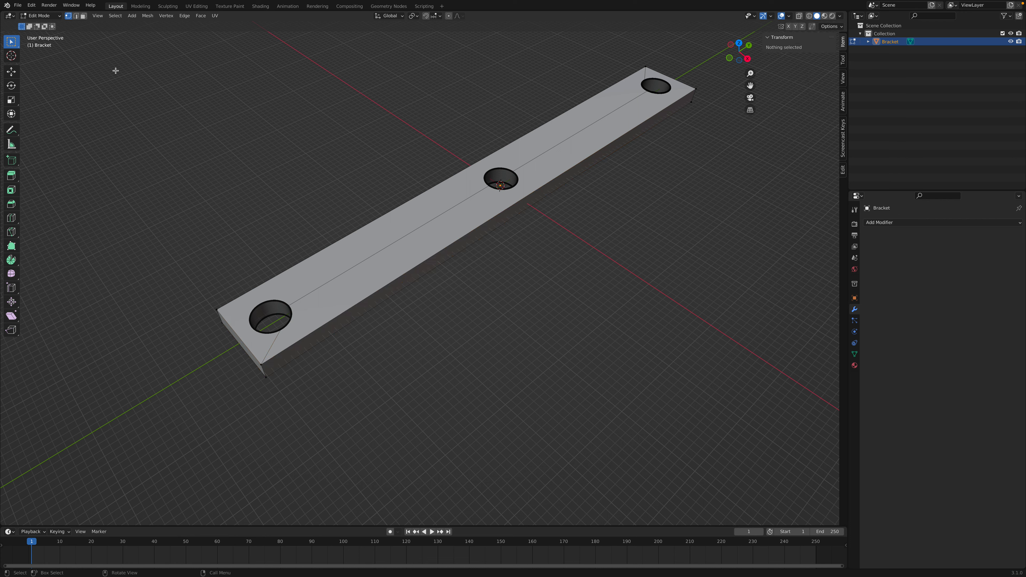
Step: In edge select mode, pick single long edges of the bracket and box-select the edges around its near end
{"action": "left_click", "coordinate": [76, 15]}
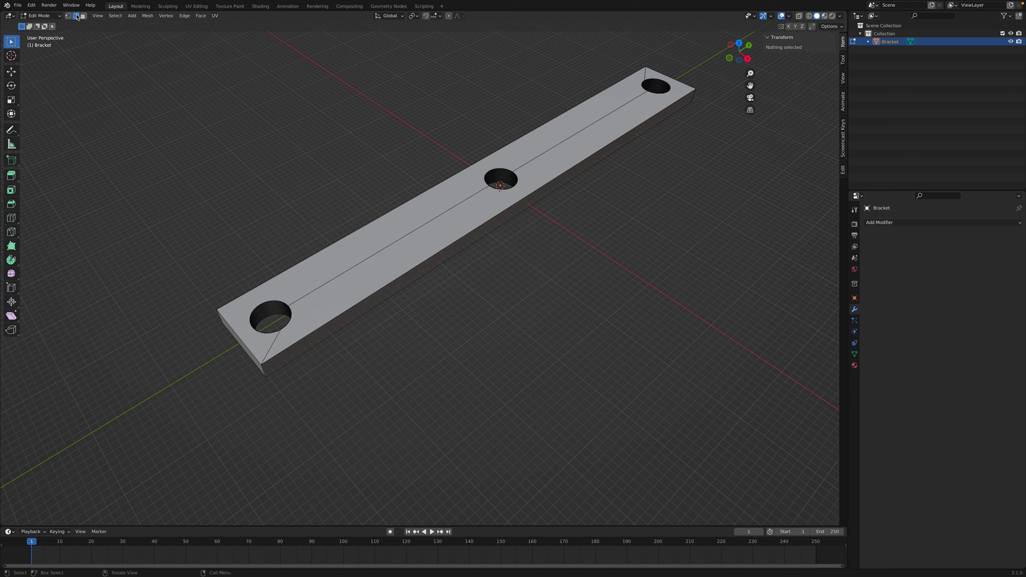
{"action": "left_click", "coordinate": [302, 264]}
{"action": "left_click", "coordinate": [366, 301]}
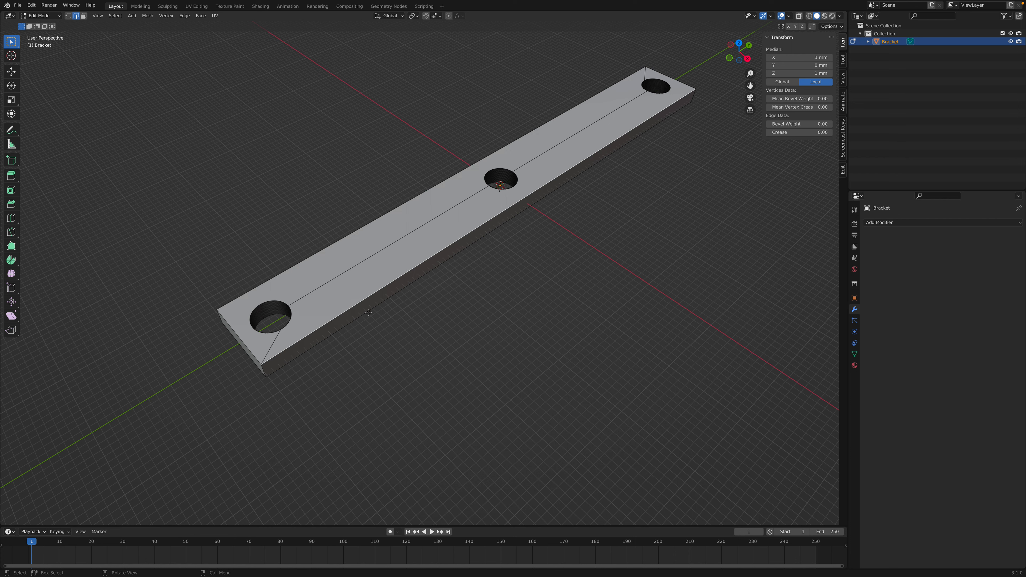
{"action": "left_click", "coordinate": [368, 311]}
{"action": "left_click_drag", "start_coordinate": [375, 424], "coordinate": [182, 297]}
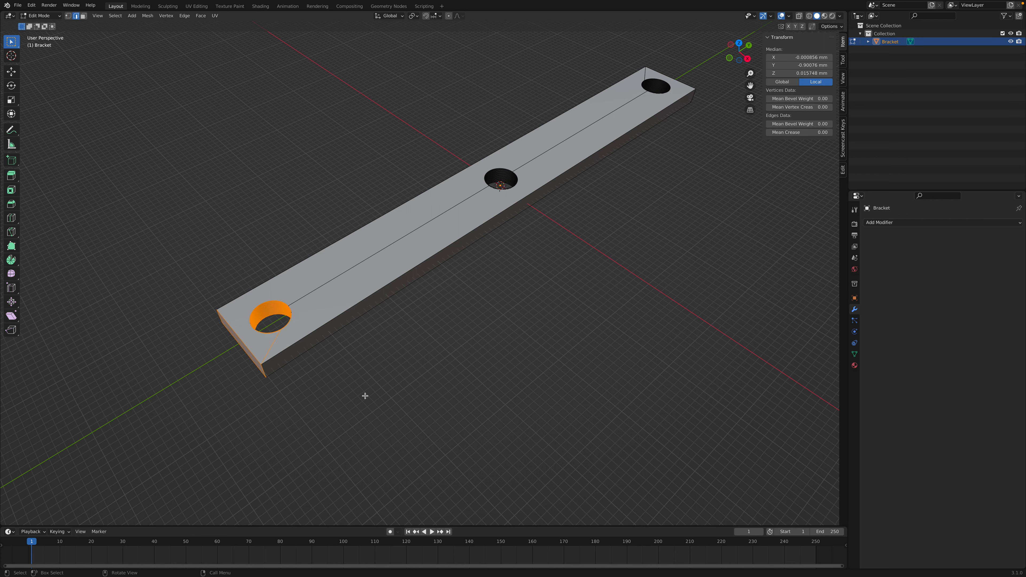
Step: In face select mode, pick individual faces of the bracket and clear the selection
{"action": "left_click", "coordinate": [83, 16]}
{"action": "left_click", "coordinate": [355, 174]}
{"action": "left_click", "coordinate": [370, 253]}
{"action": "left_click", "coordinate": [412, 278]}
{"action": "left_click", "coordinate": [529, 292]}
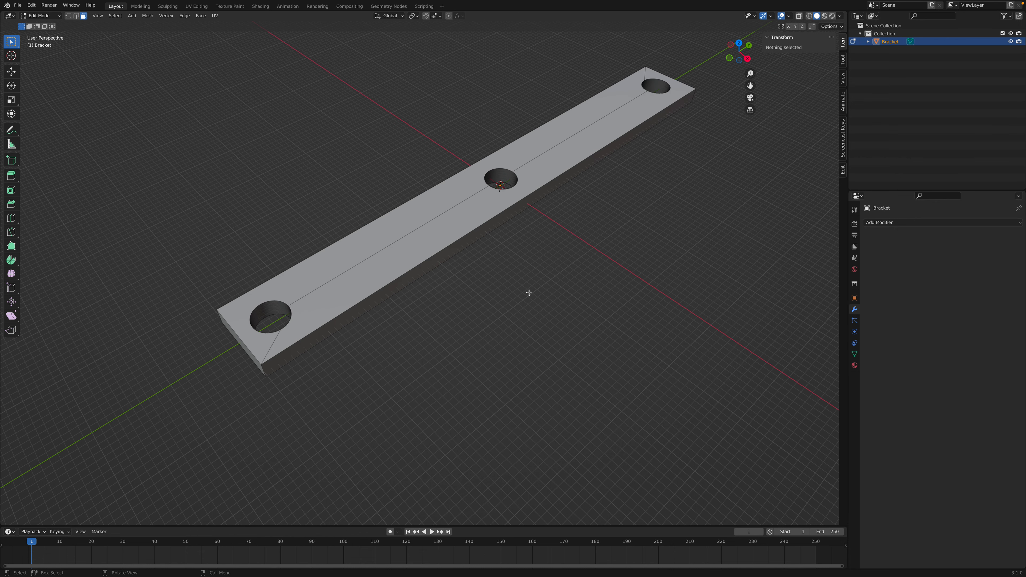
Step: In vertex select mode, box-select all vertices of the bracket's near end, including those around its hole
{"action": "scroll", "coordinate": [529, 292], "scroll_direction": "up", "scroll_amount": 4}
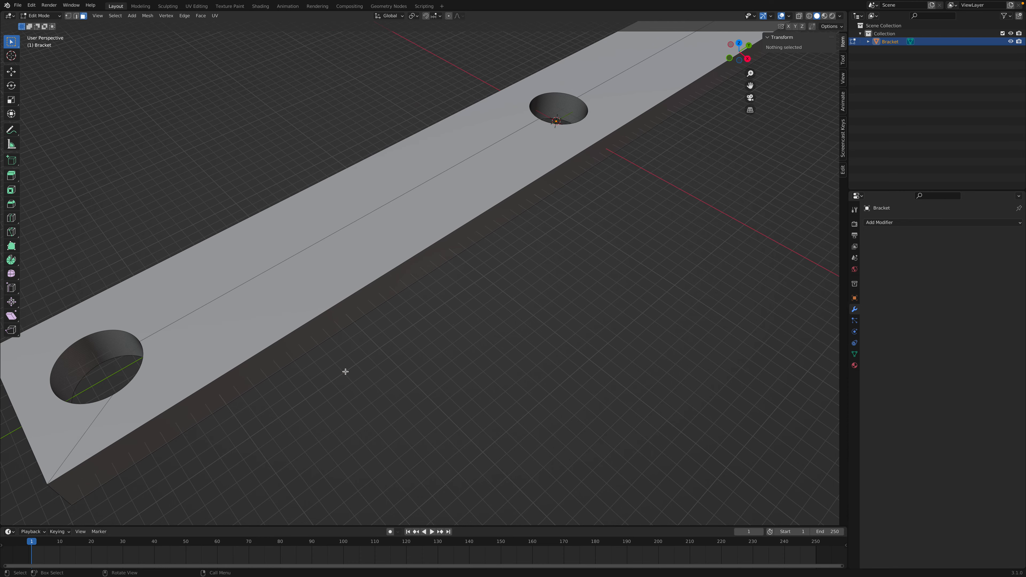
{"action": "middle_click_drag", "start_coordinate": [407, 340], "coordinate": [458, 264], "text": "shift"}
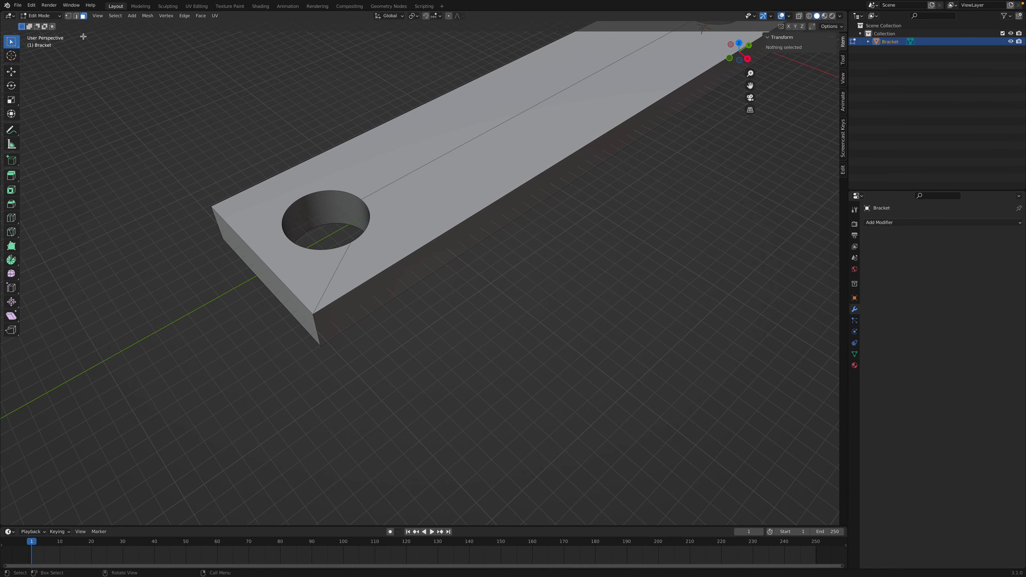
{"action": "left_click", "coordinate": [67, 17]}
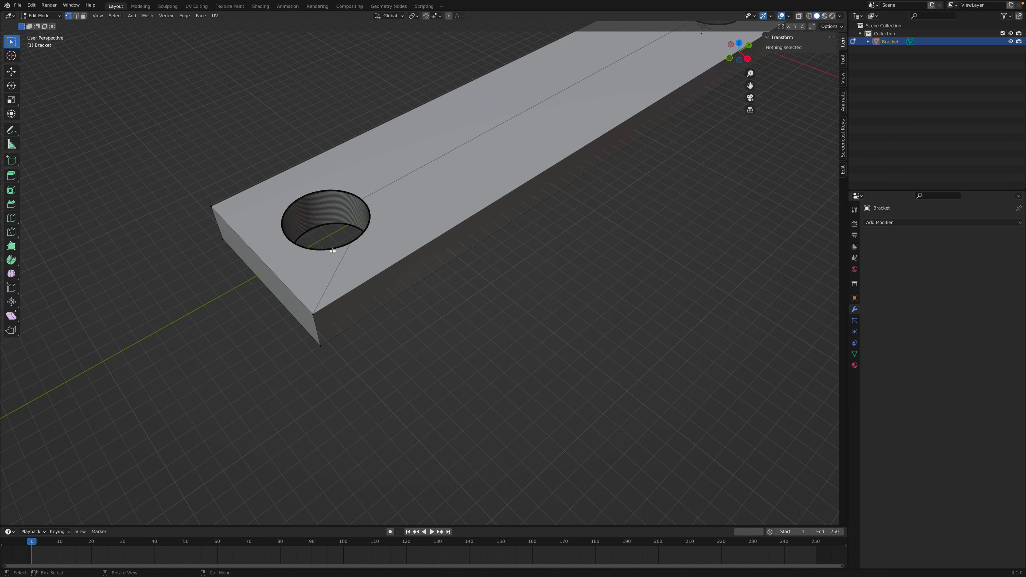
{"action": "left_click_drag", "start_coordinate": [137, 424], "coordinate": [436, 104]}
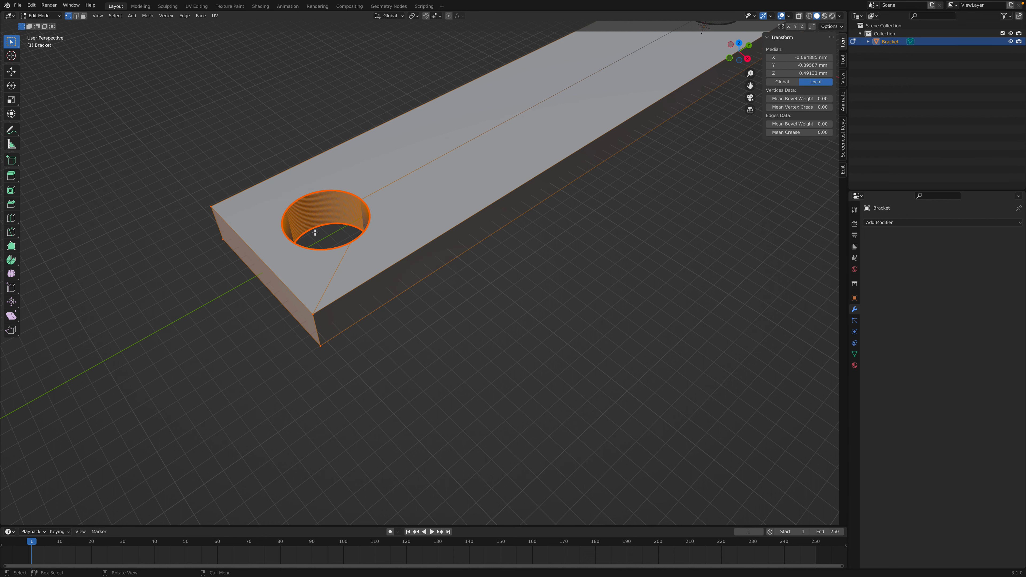